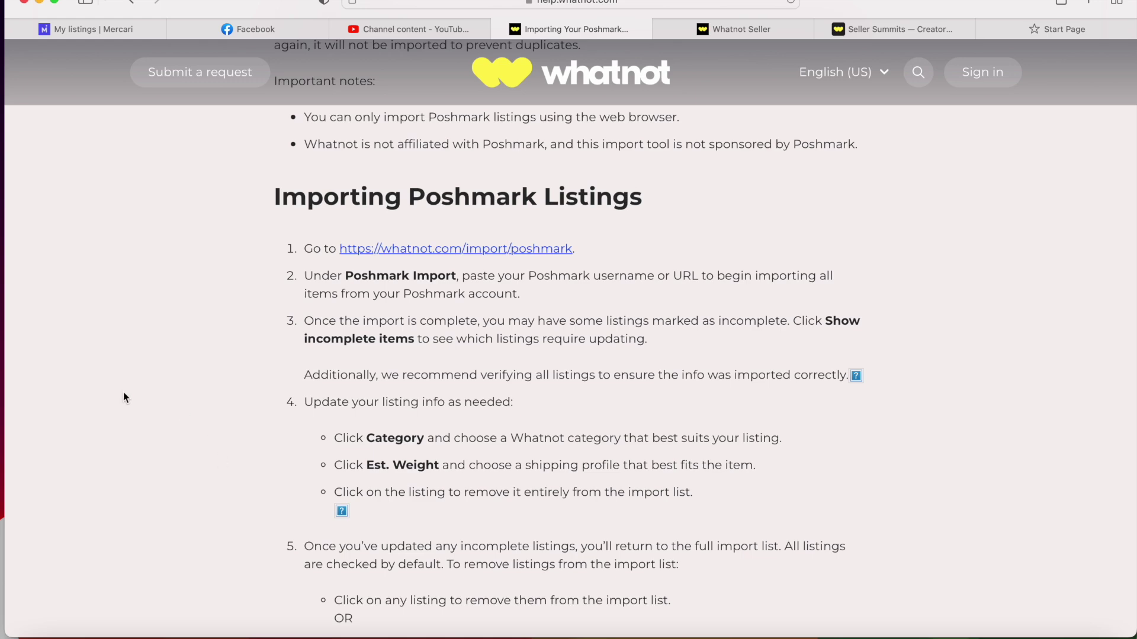
Follow the Poshmark import link in the help article and choose Poshmark as the listing import source
{"action": "scroll", "coordinate": [220, 299], "scroll_direction": "down", "scroll_amount": 2}
{"action": "scroll", "coordinate": [568, 332], "scroll_direction": "down", "scroll_amount": 6}
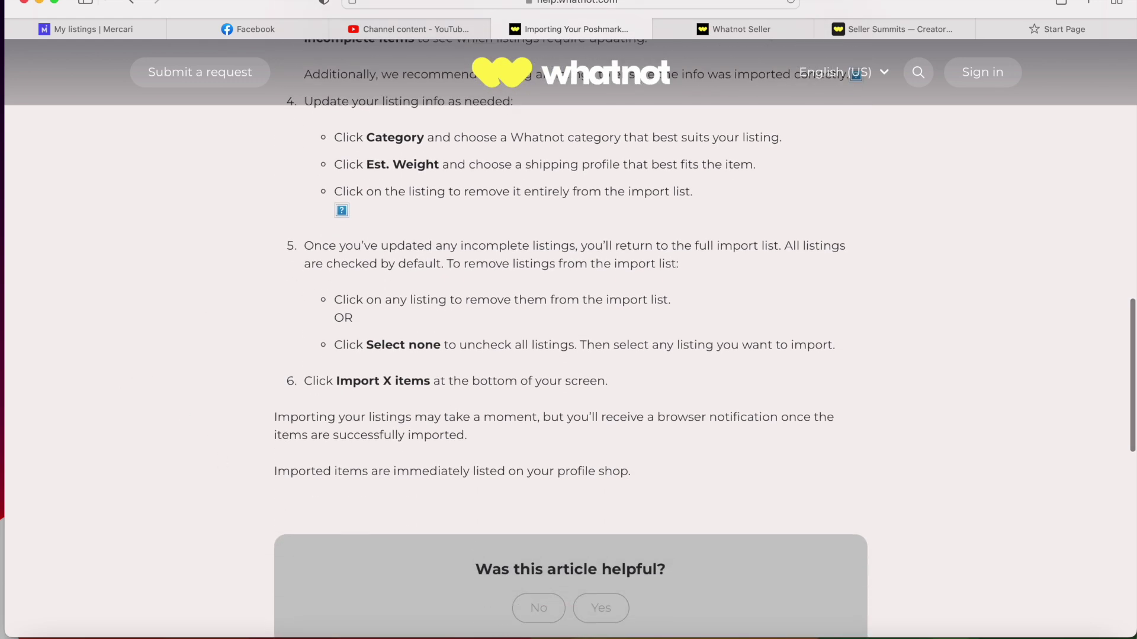
{"action": "scroll", "coordinate": [568, 331], "scroll_direction": "up", "scroll_amount": 7}
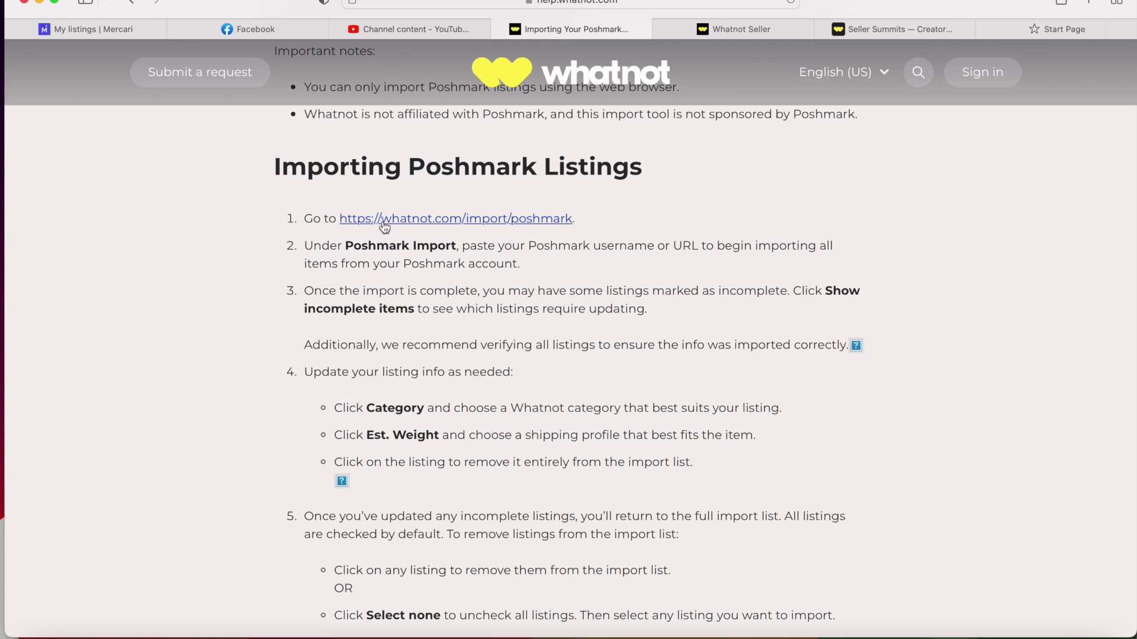
{"action": "left_click", "coordinate": [422, 220]}
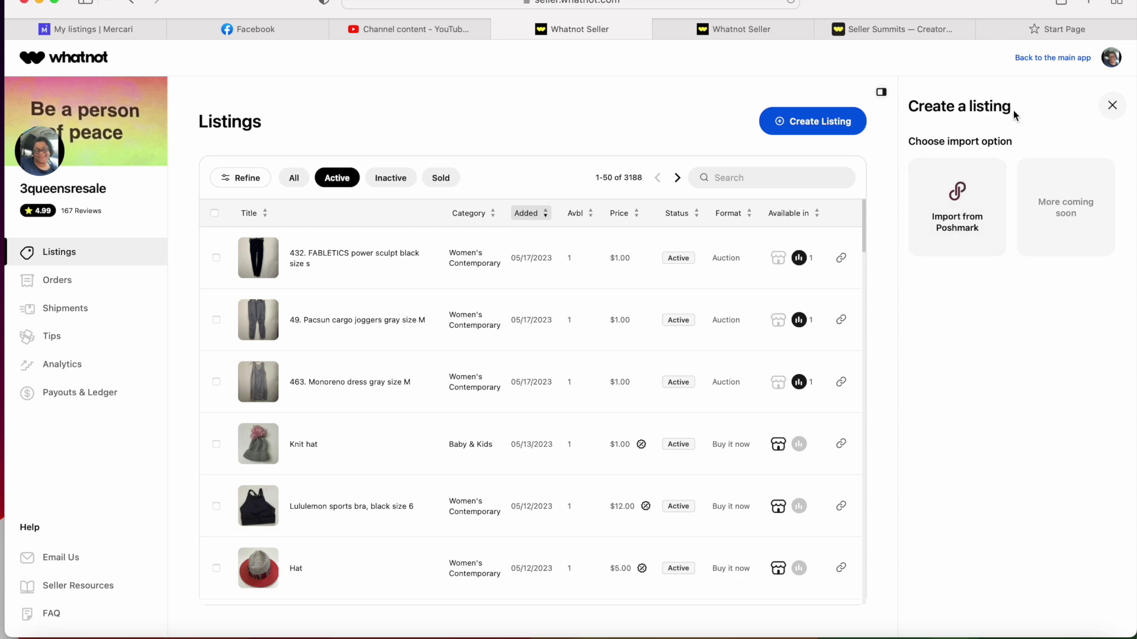
{"action": "left_click", "coordinate": [957, 194]}
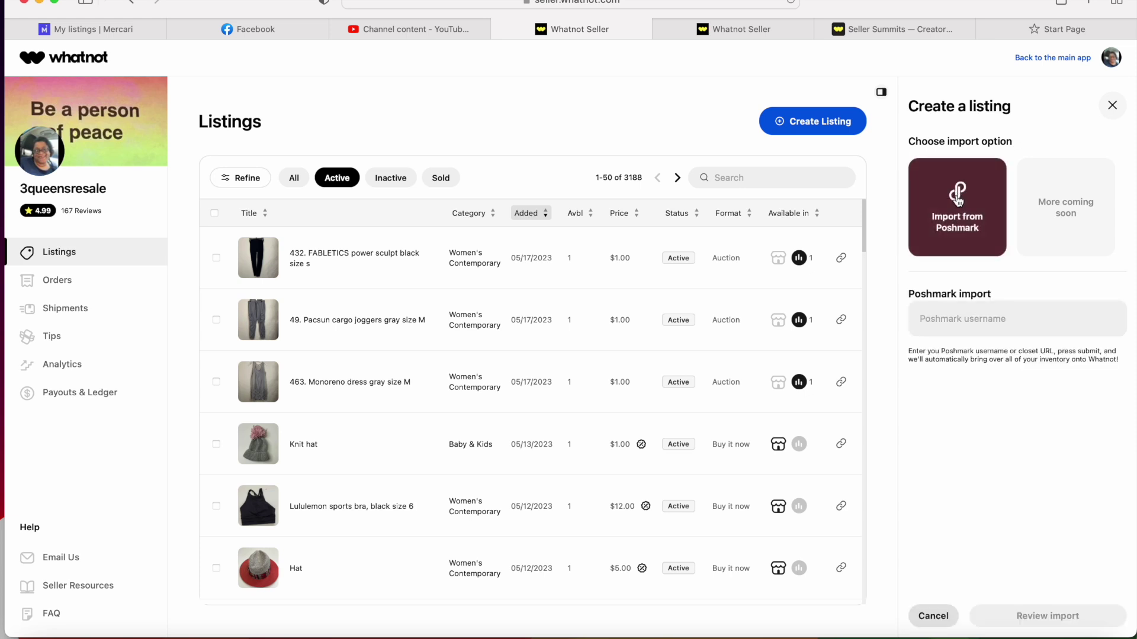
{"action": "left_click", "coordinate": [949, 319]}
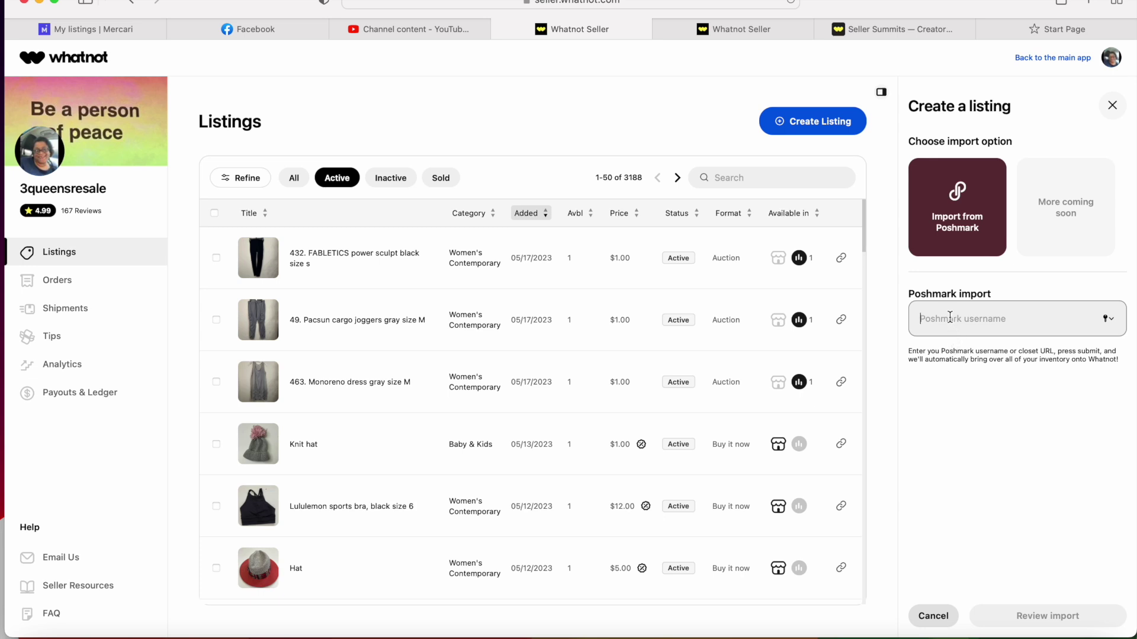
Search Google for Poshmark in a new browser tab and open the Poshmark Fashion Marketplace result
{"action": "left_click", "coordinate": [1088, 3]}
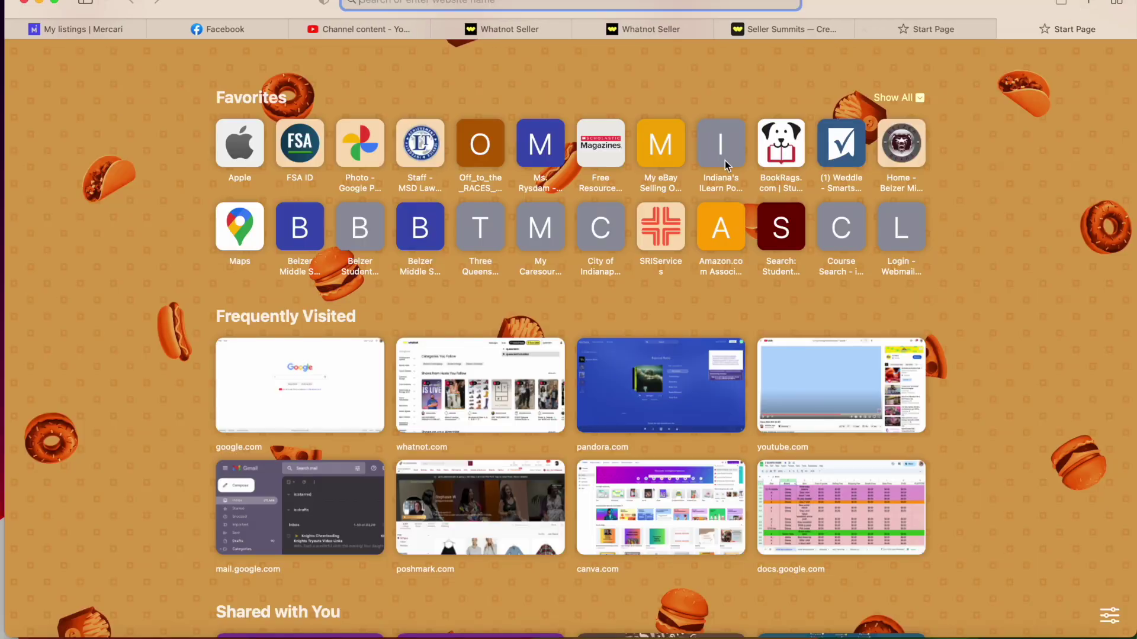
{"action": "left_click", "coordinate": [373, 376]}
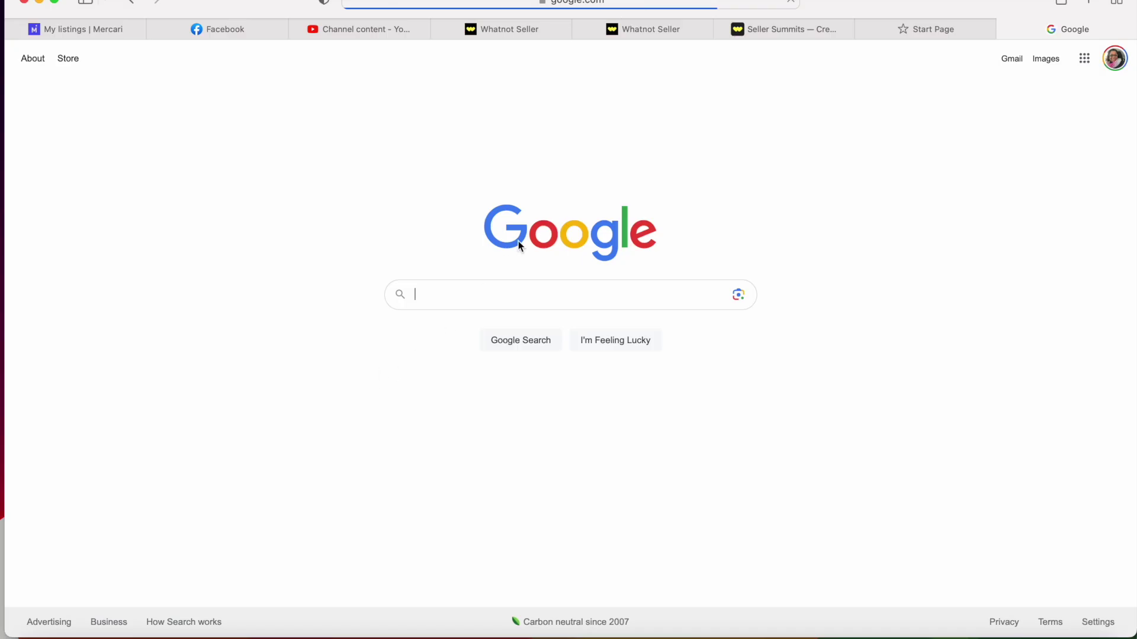
{"action": "left_click", "coordinate": [490, 296]}
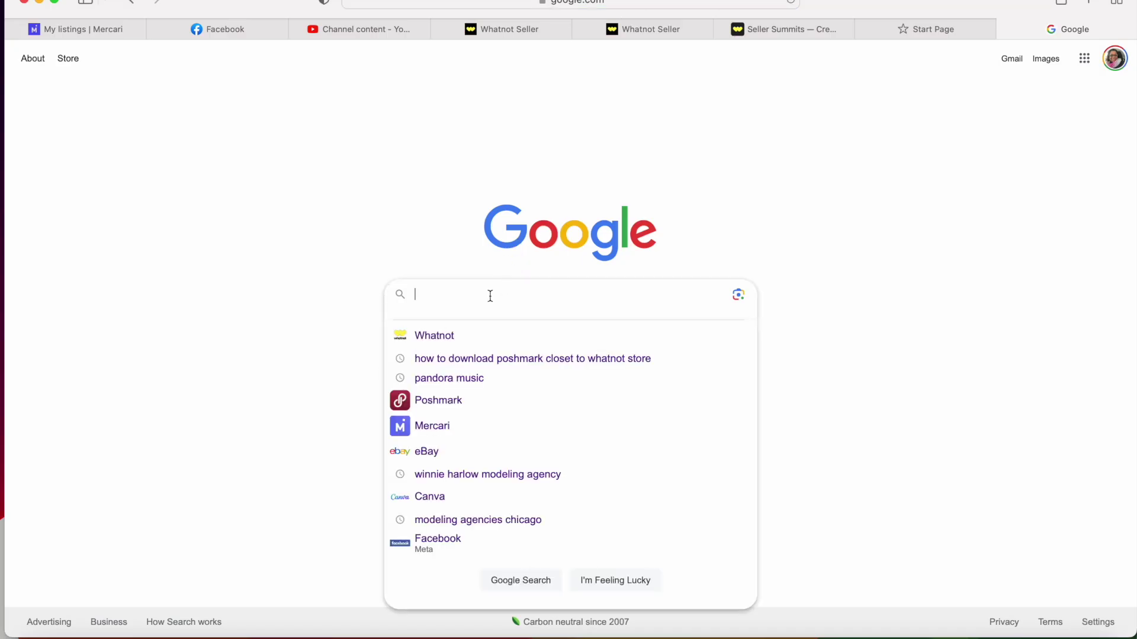
{"action": "left_click", "coordinate": [450, 401]}
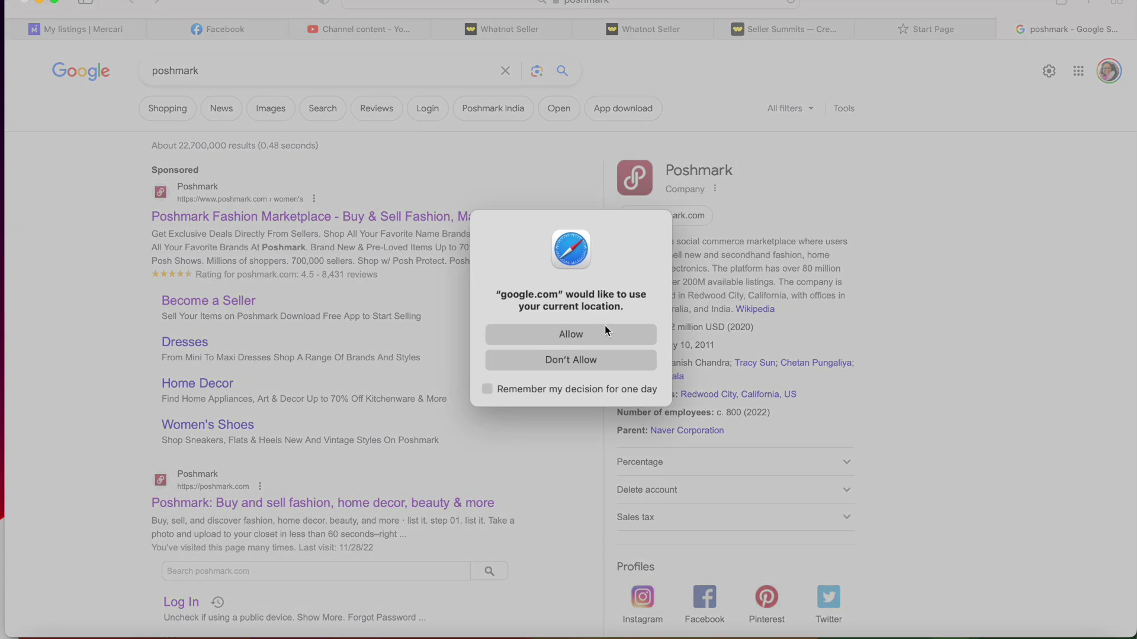
{"action": "left_click", "coordinate": [599, 337]}
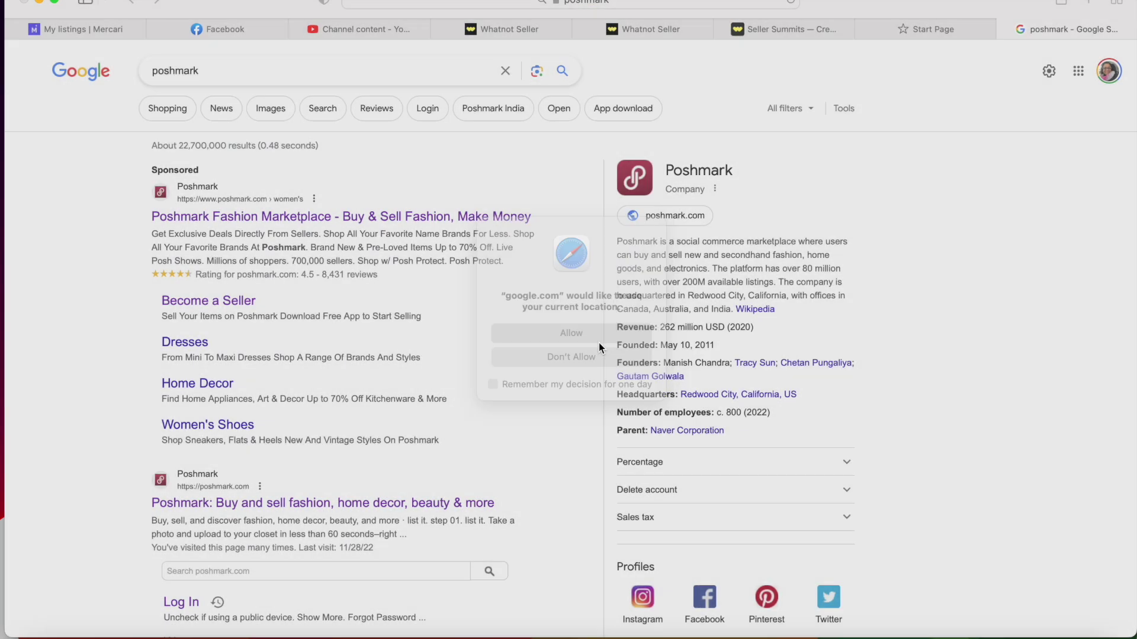
{"action": "left_click", "coordinate": [461, 219]}
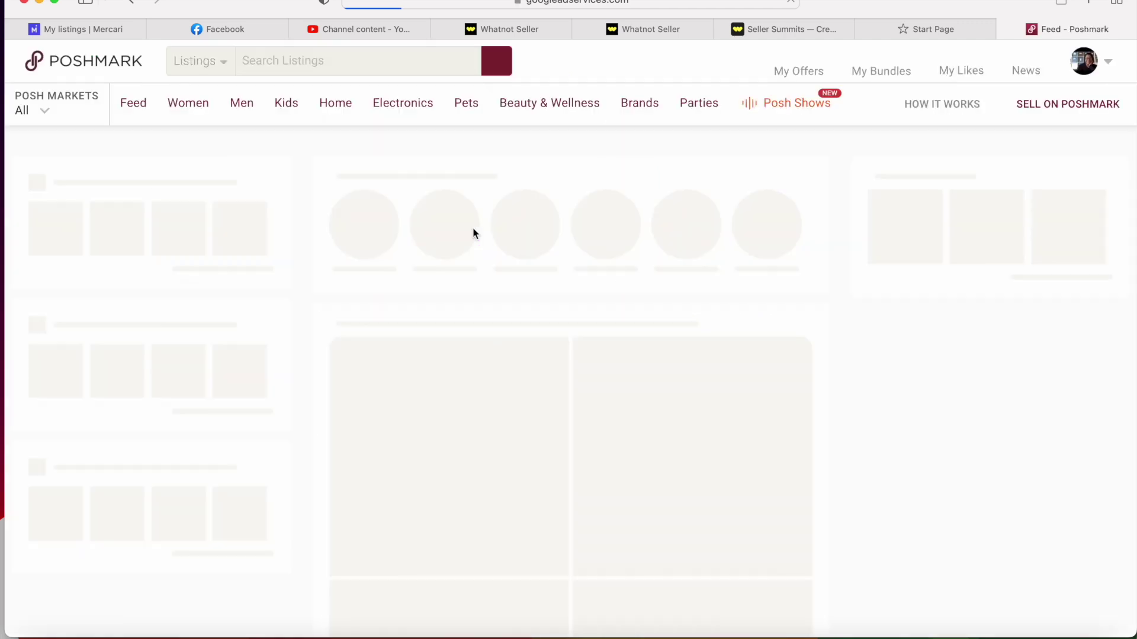
Open the account's own Poshmark closet and copy the web address of that page
{"action": "mouse_move", "coordinate": [535, 125]}
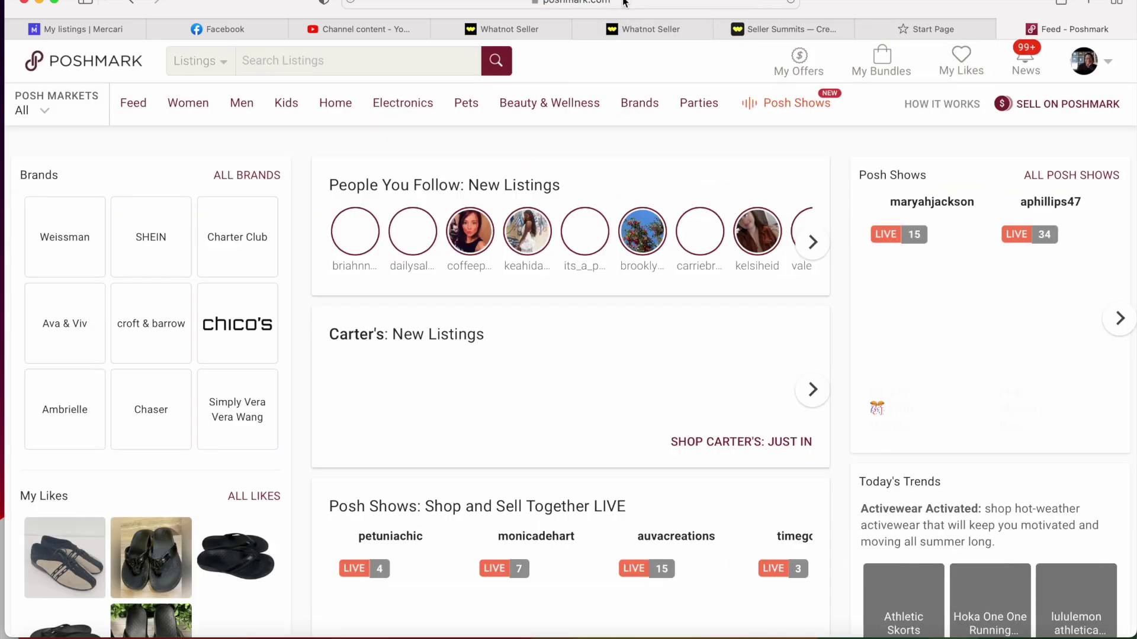
{"action": "left_click", "coordinate": [628, 3]}
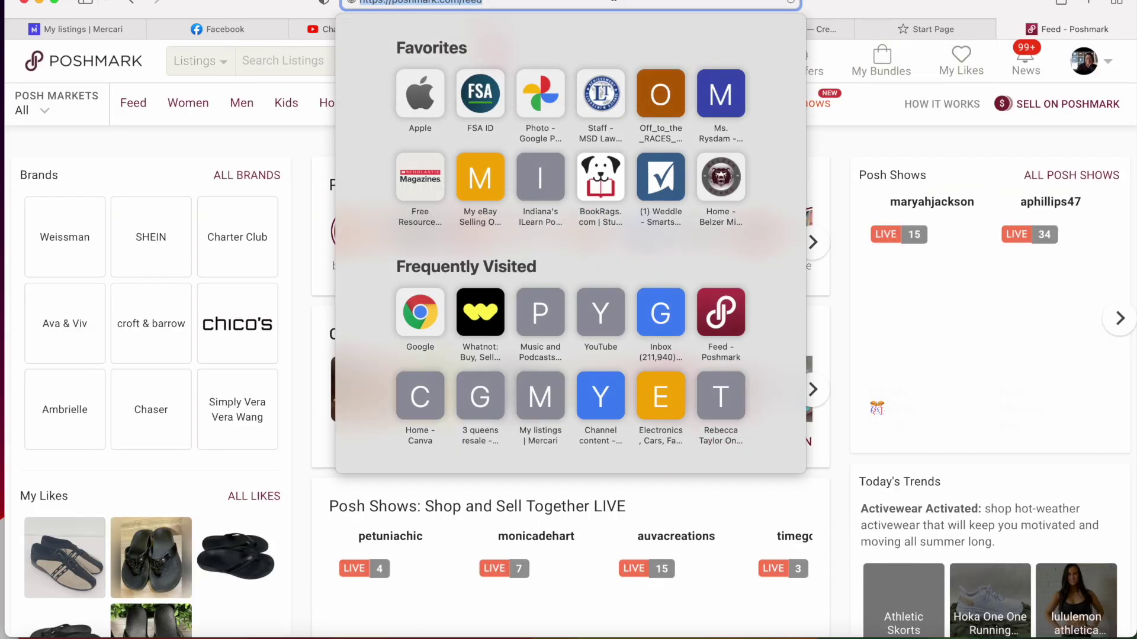
{"action": "left_click", "coordinate": [1074, 58]}
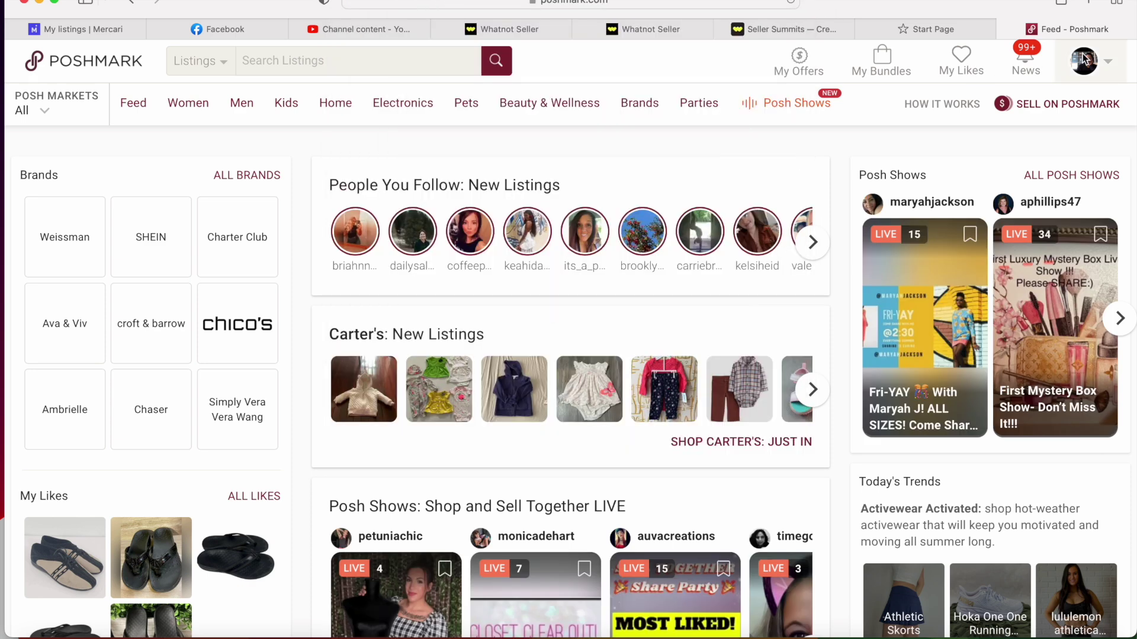
{"action": "left_click", "coordinate": [1086, 69]}
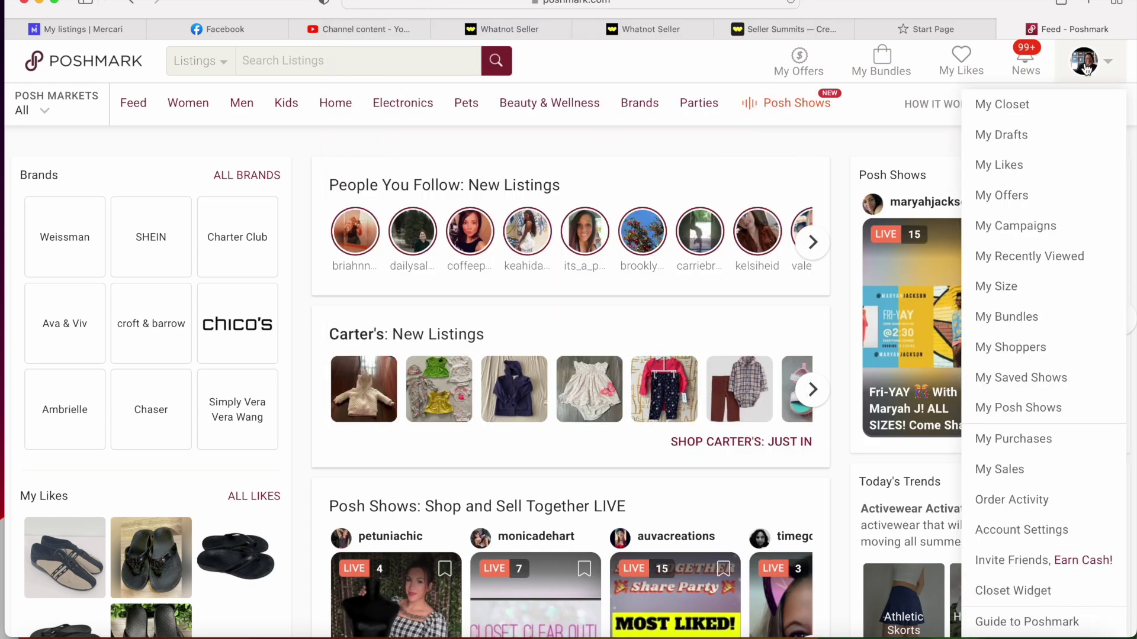
{"action": "left_click", "coordinate": [1028, 107]}
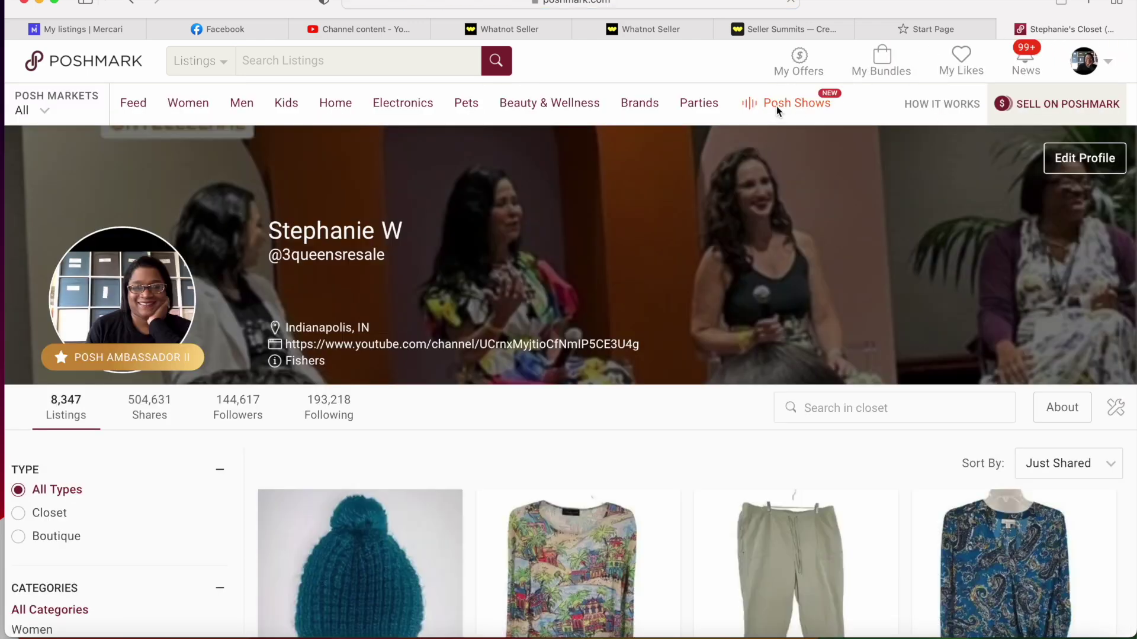
{"action": "left_click", "coordinate": [645, 6]}
{"action": "key", "text": "super+c"}
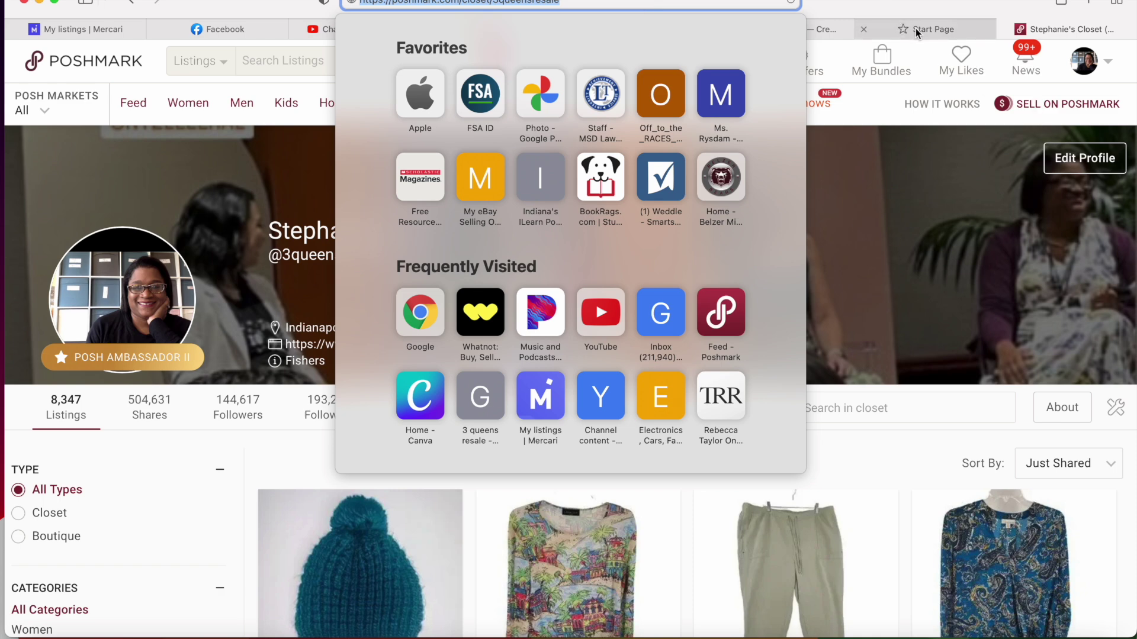
Return to the Whatnot Seller page with the import form and paste the closet URL as the Poshmark import source
{"action": "left_click", "coordinate": [971, 31]}
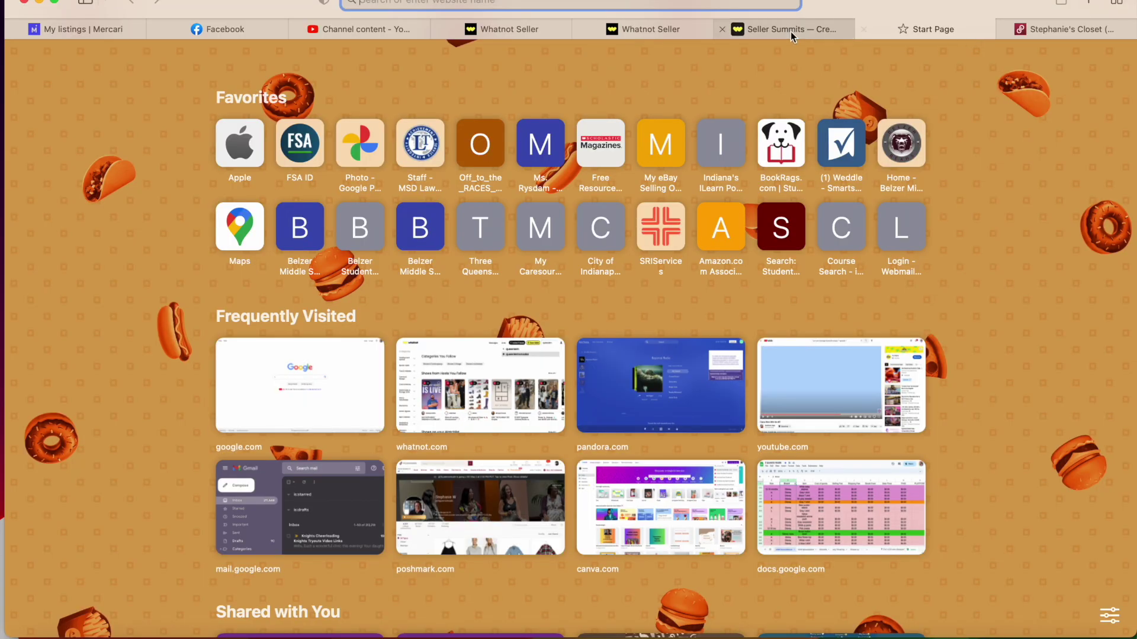
{"action": "left_click", "coordinate": [790, 30]}
{"action": "left_click", "coordinate": [661, 30]}
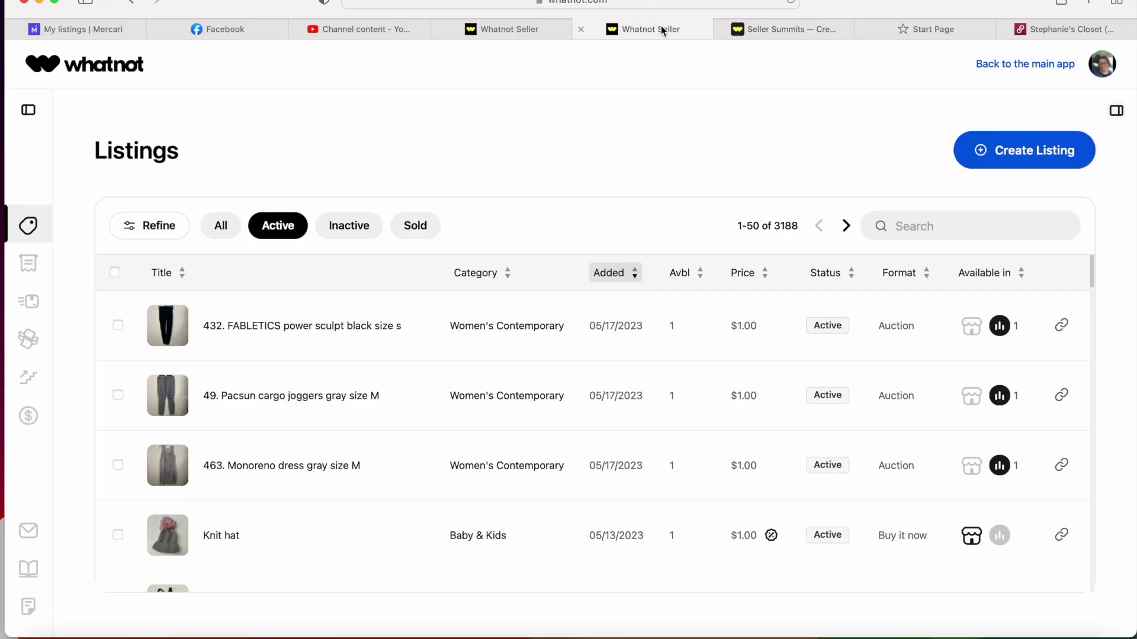
{"action": "left_click", "coordinate": [537, 31]}
{"action": "left_click", "coordinate": [961, 324]}
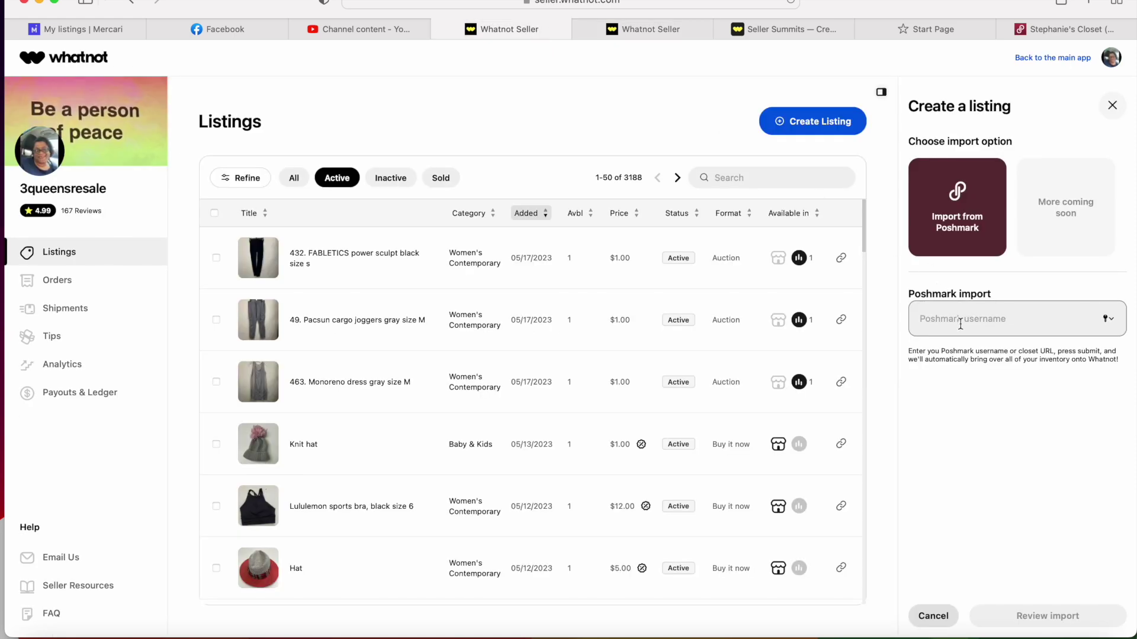
{"action": "key", "text": "super+v"}
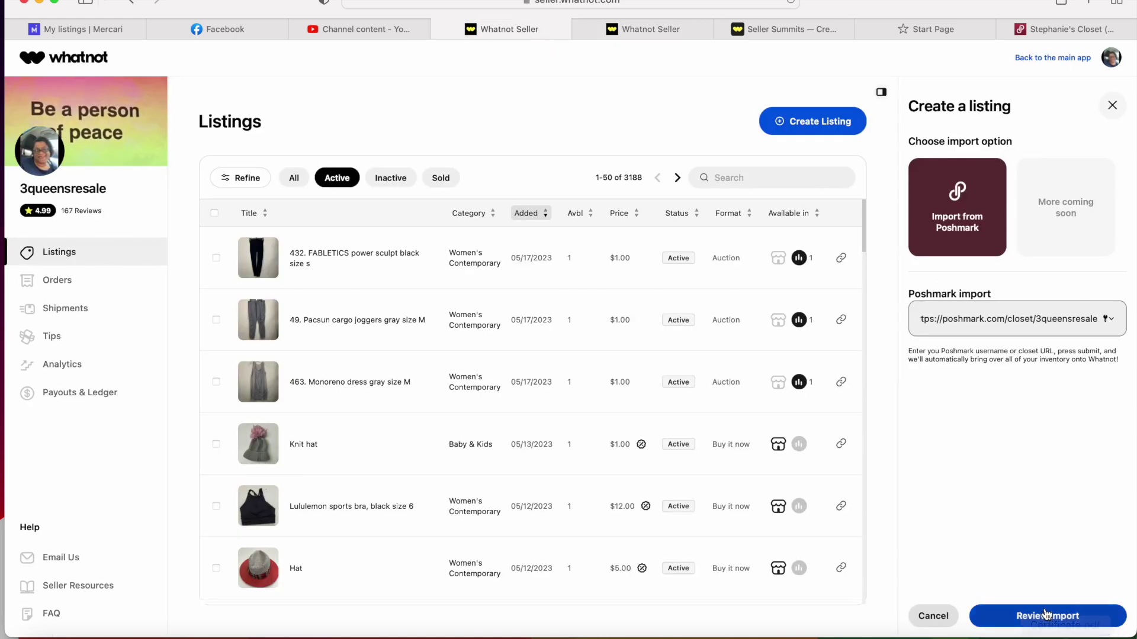
Load the Poshmark items for import review and show only the incomplete ones
{"action": "left_click", "coordinate": [1046, 615]}
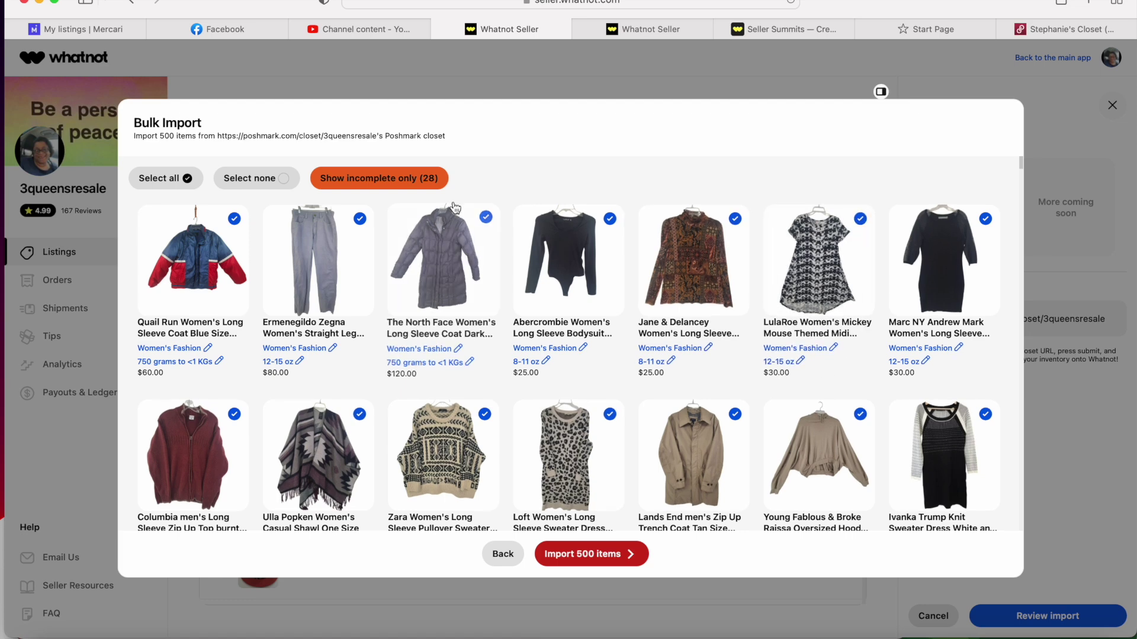
{"action": "left_click", "coordinate": [378, 180]}
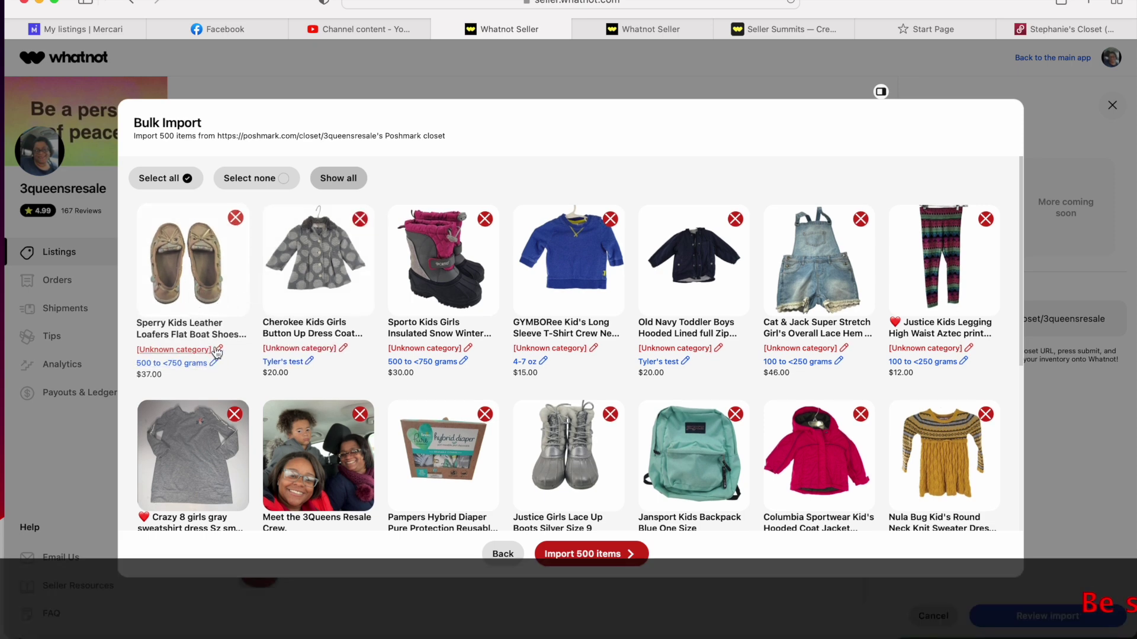
Try to find a category for the Sperry kids loafers by searching for "child" and "children's shoes"
{"action": "left_click", "coordinate": [193, 350]}
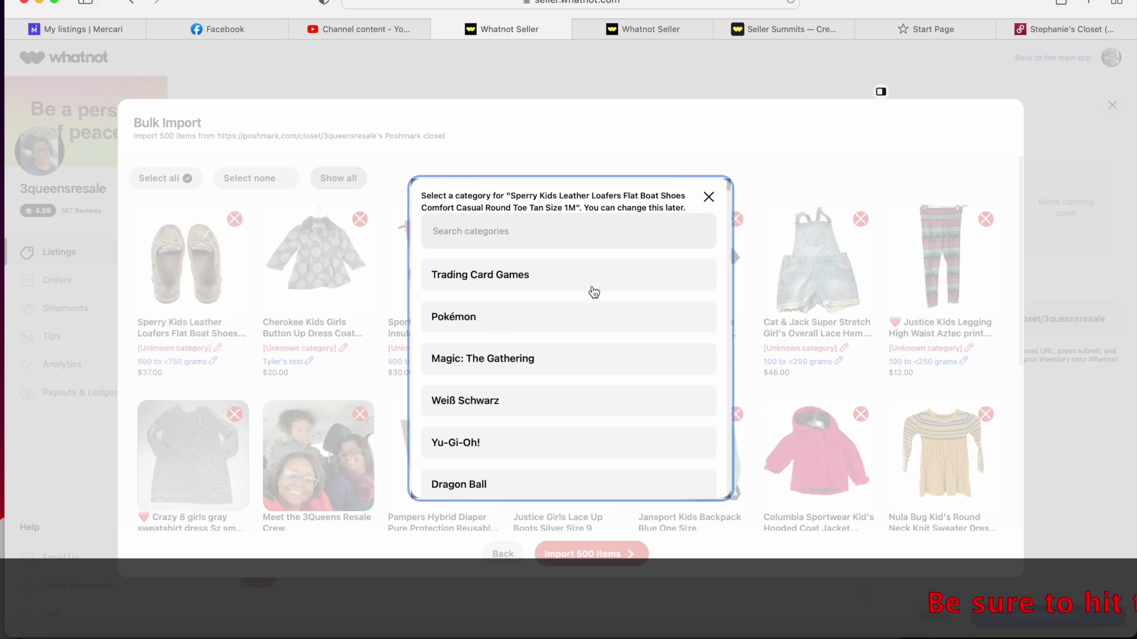
{"action": "left_click", "coordinate": [622, 229]}
{"action": "type", "text": "ki"}
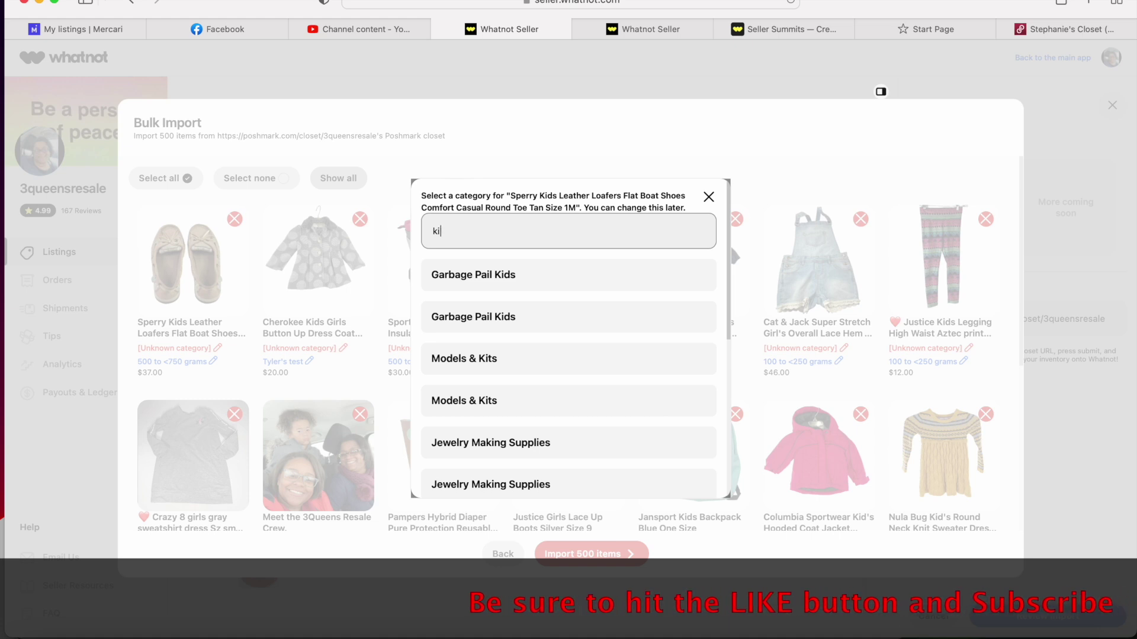
{"action": "key", "text": "BackSpace"}
{"action": "key", "text": "BackSpace"}
{"action": "type", "text": "child"}
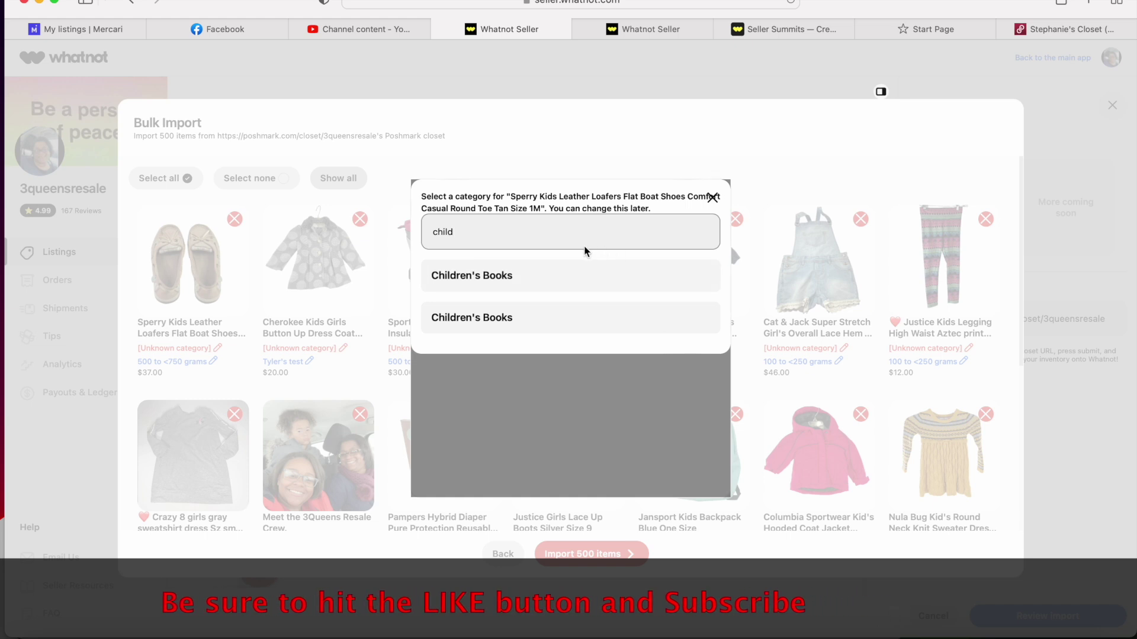
{"action": "type", "text": "ren"}
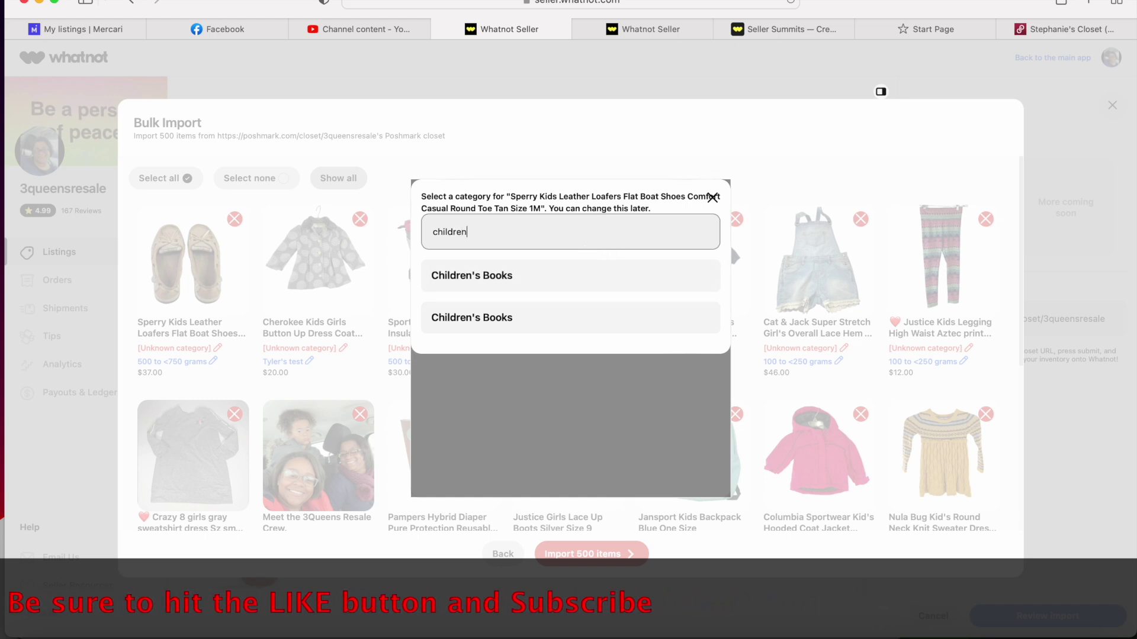
{"action": "type", "text": "'s"}
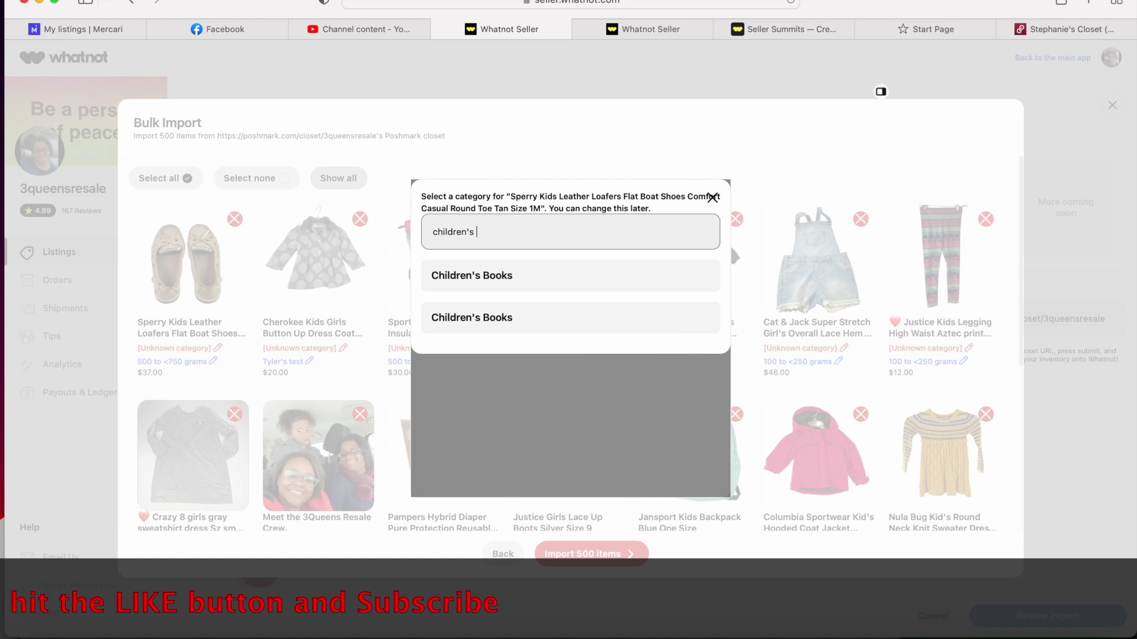
{"action": "type", "text": " shoes"}
{"action": "key", "text": "BackSpace"}
{"action": "key", "text": "BackSpace"}
{"action": "key", "text": "BackSpace"}
{"action": "key", "text": "BackSpace"}
{"action": "key", "text": "BackSpace"}
{"action": "key", "text": "BackSpace"}
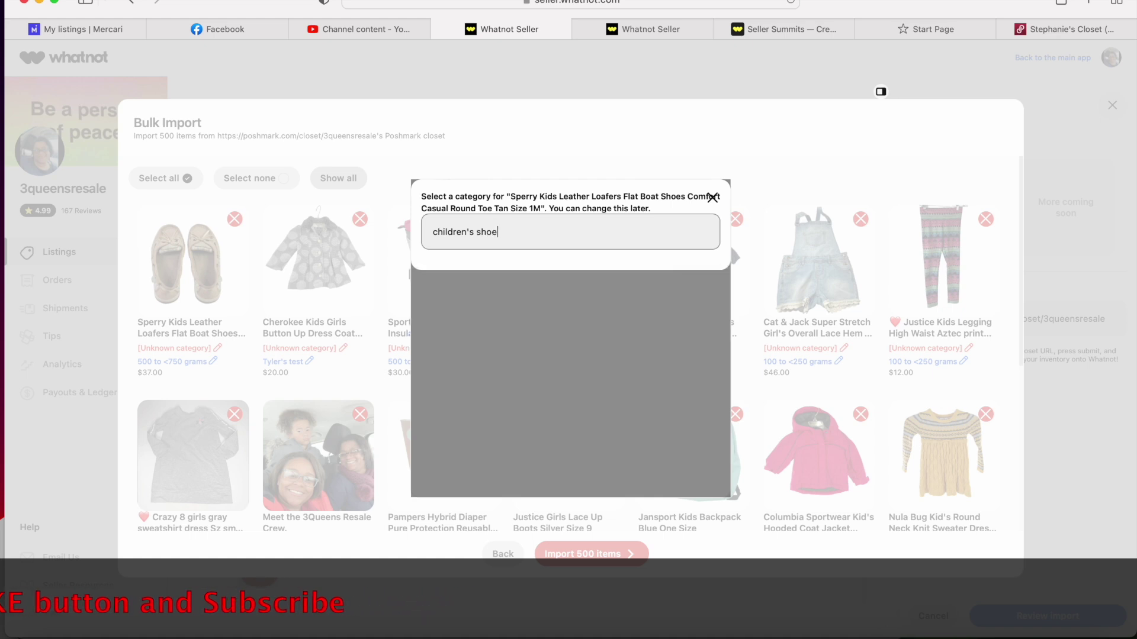
{"action": "key", "text": "BackSpace"}
{"action": "key", "text": "BackSpace"}
{"action": "key", "text": "BackSpace"}
{"action": "key", "text": "BackSpace"}
{"action": "key", "text": "BackSpace"}
{"action": "key", "text": "BackSpace"}
{"action": "key", "text": "BackSpace"}
{"action": "key", "text": "BackSpace"}
{"action": "key", "text": "BackSpace"}
{"action": "key", "text": "BackSpace"}
Try a category search for "shoes" for the Sperry kids loafers and clear the search
{"action": "type", "text": "s"}
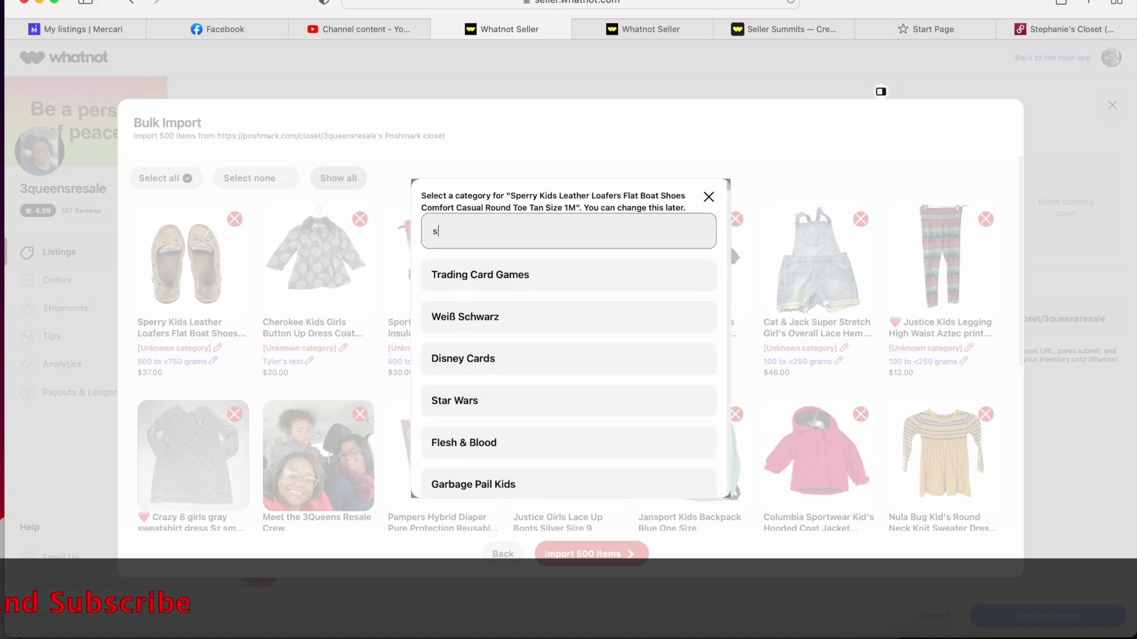
{"action": "type", "text": "hoes"}
{"action": "key", "text": "BackSpace"}
{"action": "key", "text": "BackSpace"}
{"action": "key", "text": "BackSpace"}
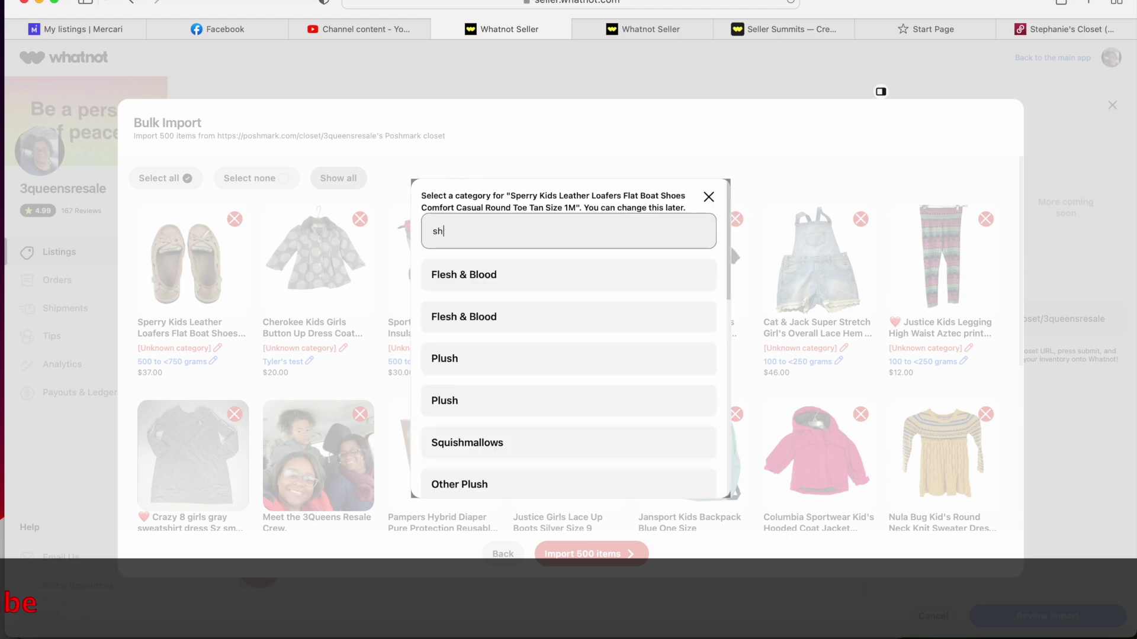
{"action": "key", "text": "BackSpace"}
{"action": "key", "text": "BackSpace"}
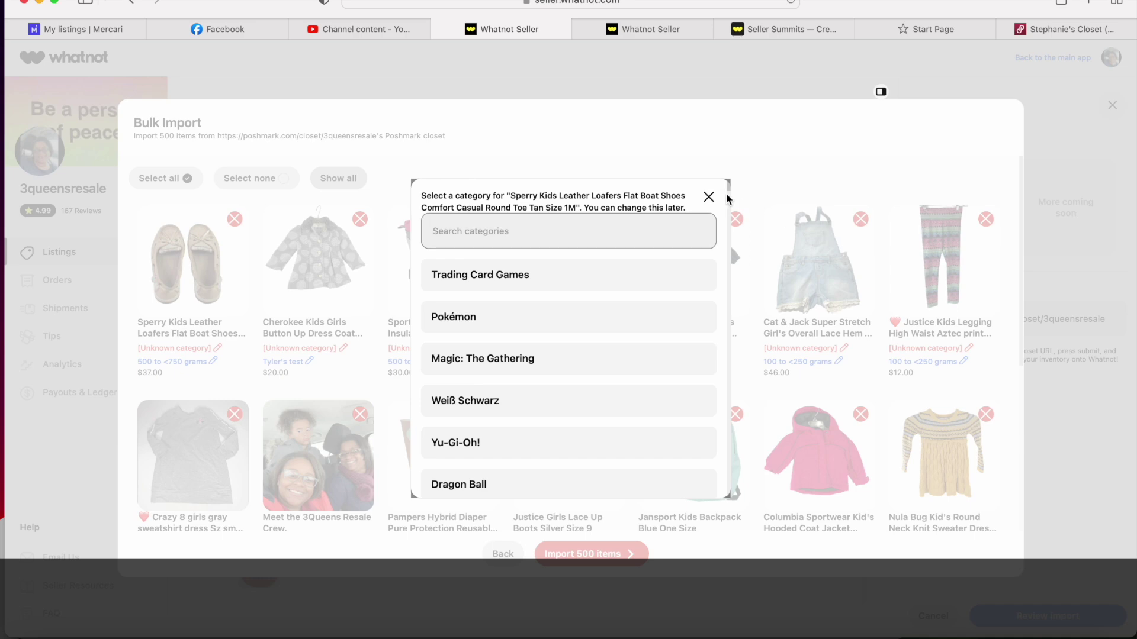
Leave the category chooser and exclude the first row of incomplete items, from the Sperry loafers to the Justice Aztec leggings, from the import
{"action": "left_click", "coordinate": [191, 260]}
{"action": "left_click", "coordinate": [235, 219]}
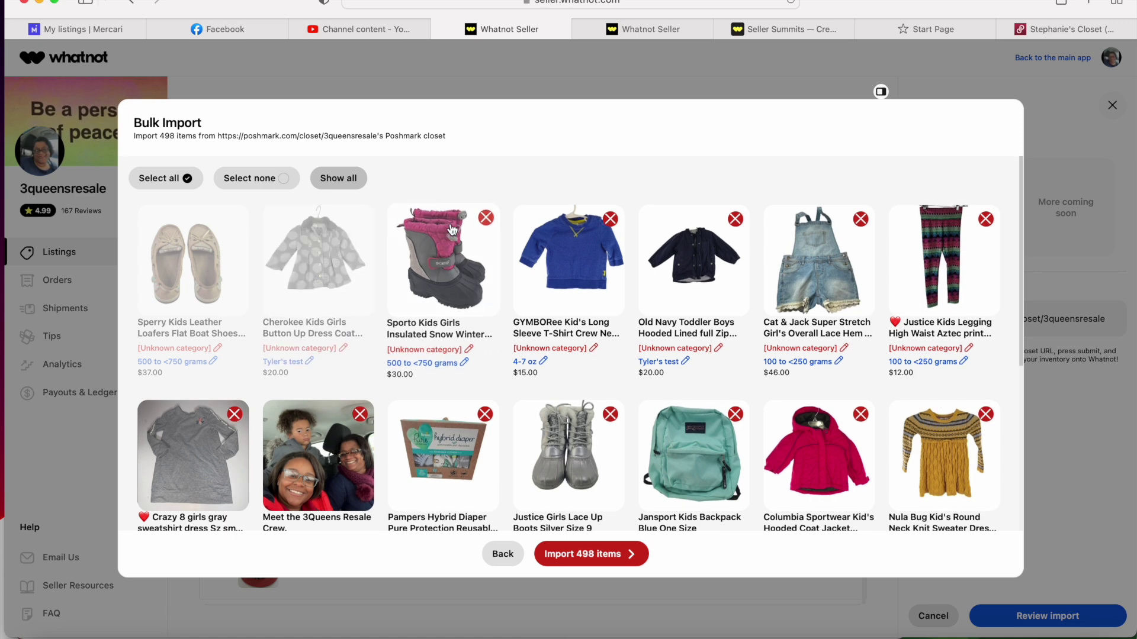
{"action": "left_click", "coordinate": [486, 220]}
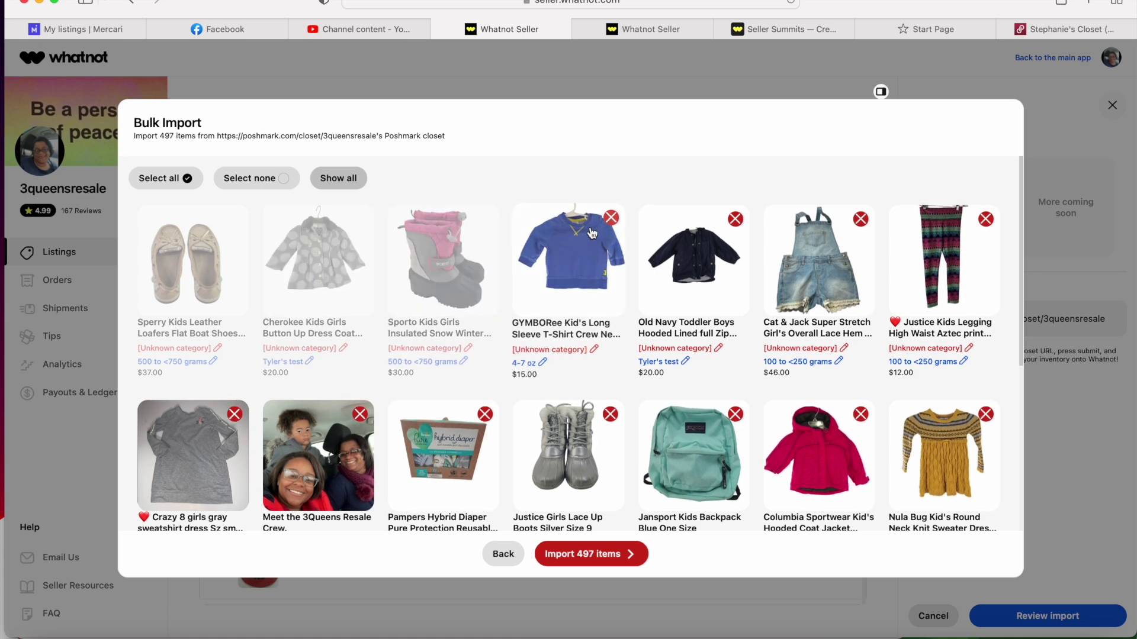
{"action": "left_click", "coordinate": [610, 222]}
{"action": "left_click", "coordinate": [735, 220]}
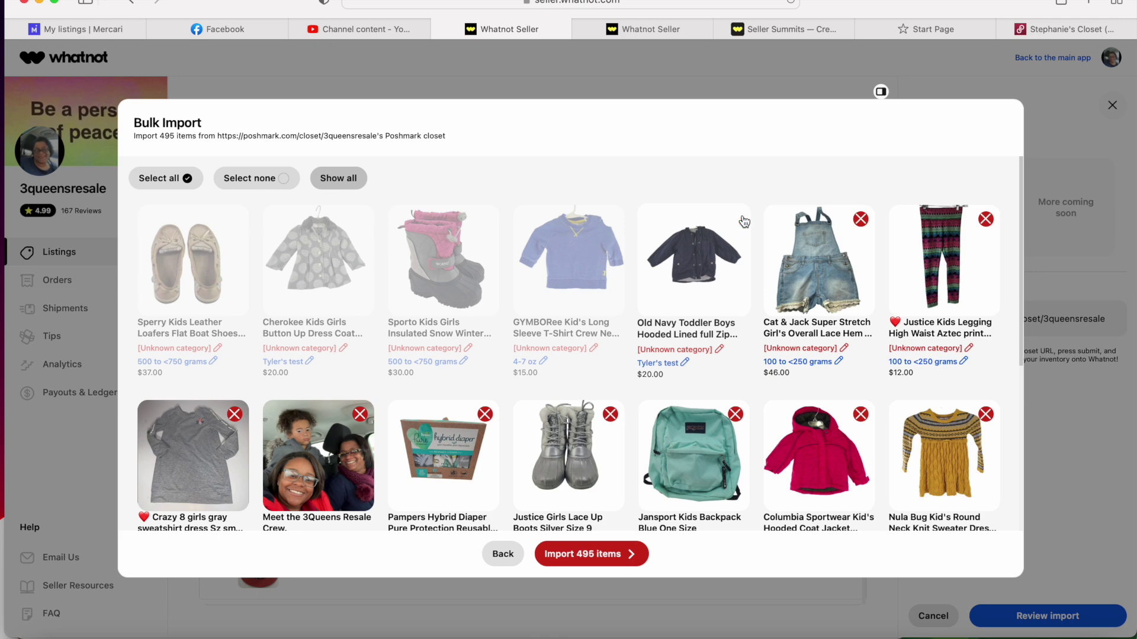
{"action": "left_click", "coordinate": [860, 219]}
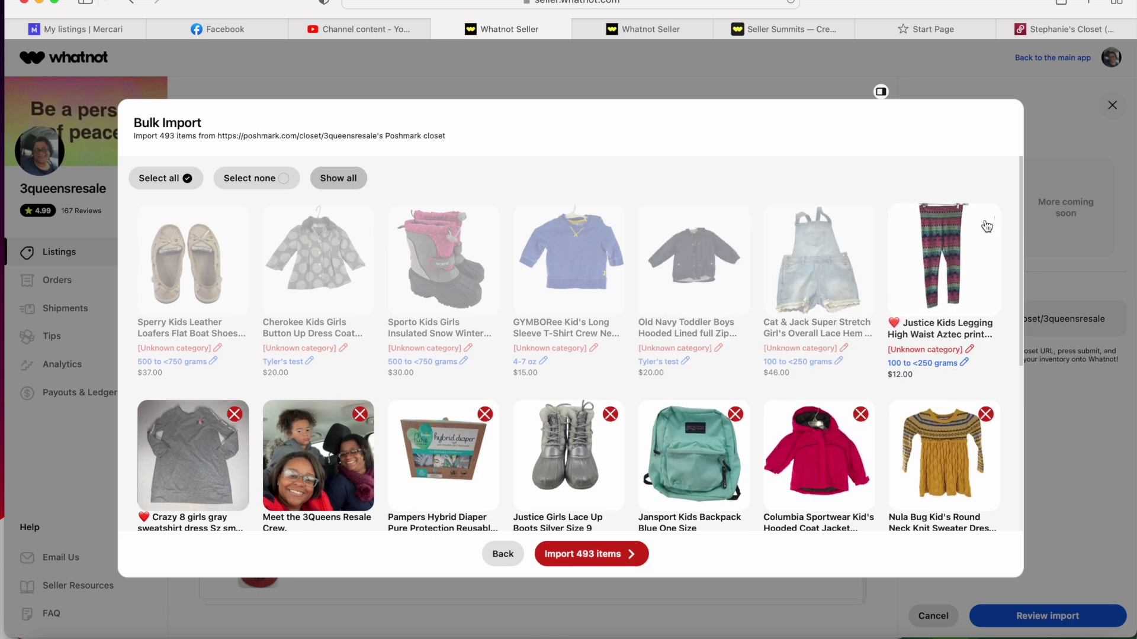
Exclude the second row of incomplete items, from the Nula Bug dress to the Crazy 8 sweatshirt dress, from the import
{"action": "left_click", "coordinate": [985, 415]}
{"action": "left_click", "coordinate": [860, 414]}
{"action": "left_click", "coordinate": [736, 415]}
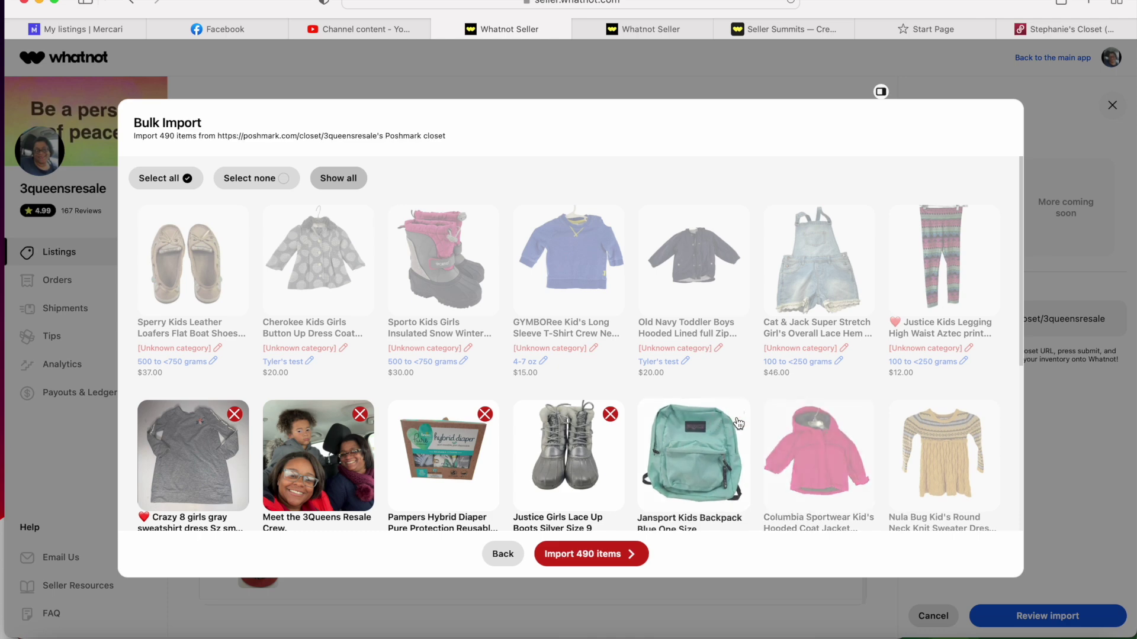
{"action": "left_click", "coordinate": [610, 415]}
{"action": "left_click", "coordinate": [444, 461]}
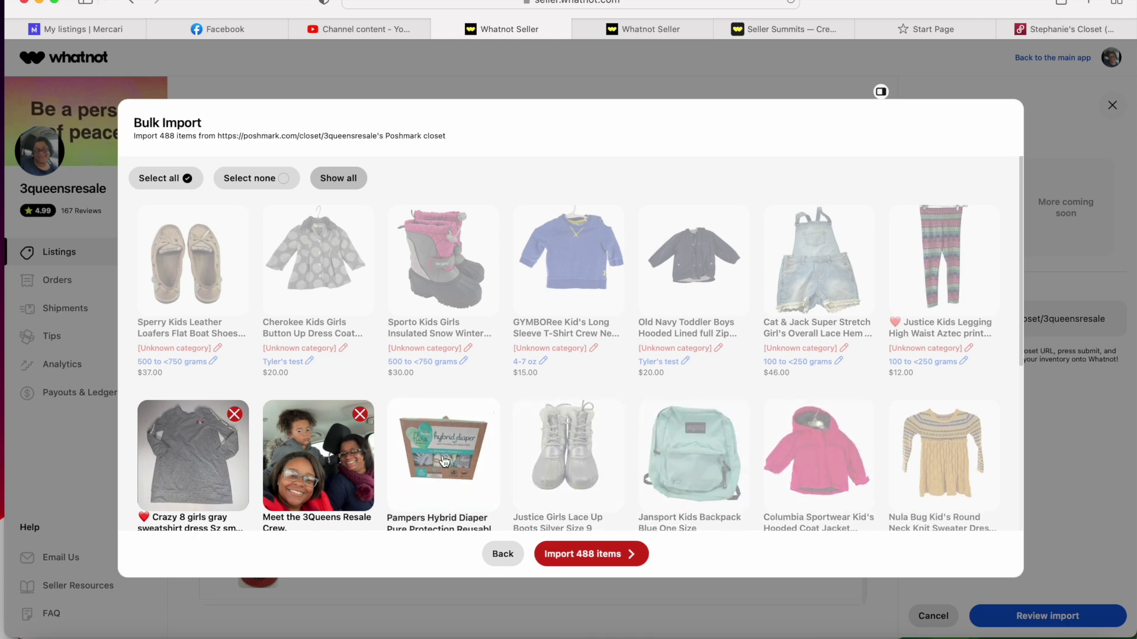
{"action": "left_click", "coordinate": [360, 413]}
{"action": "left_click", "coordinate": [234, 414]}
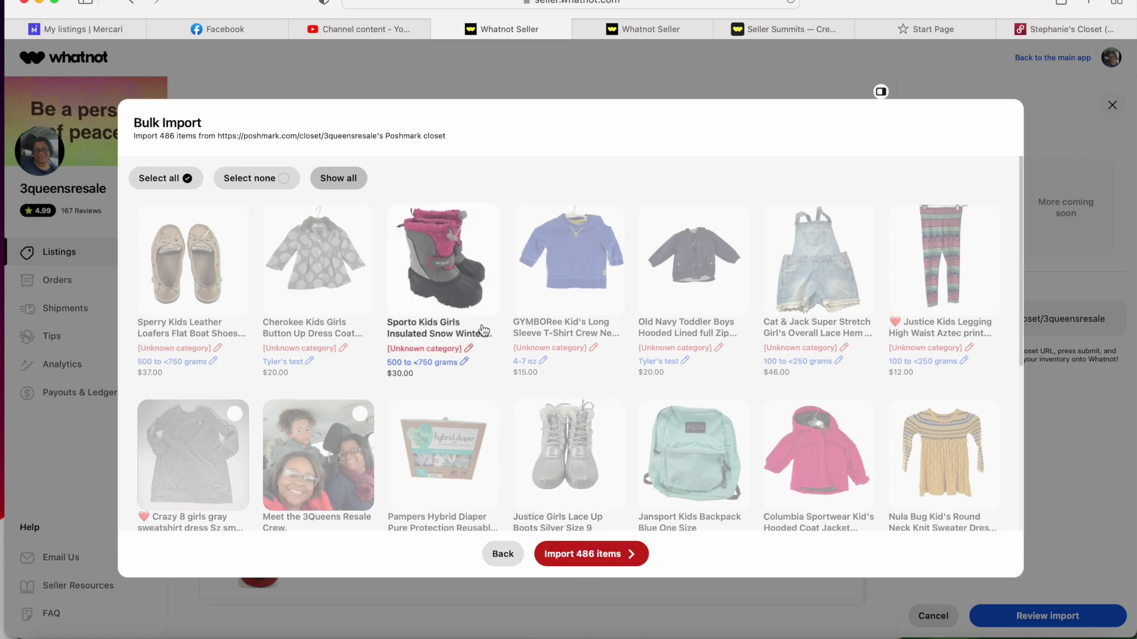
{"action": "left_click", "coordinate": [469, 440]}
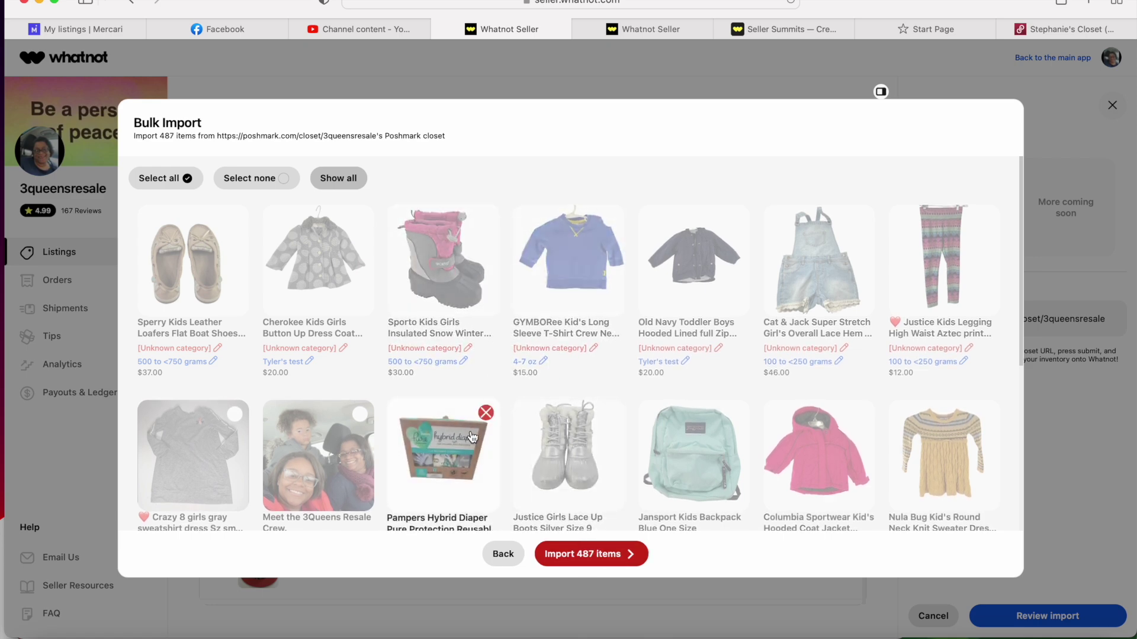
{"action": "left_click", "coordinate": [459, 471]}
{"action": "left_click", "coordinate": [448, 527]}
{"action": "left_click", "coordinate": [459, 479]}
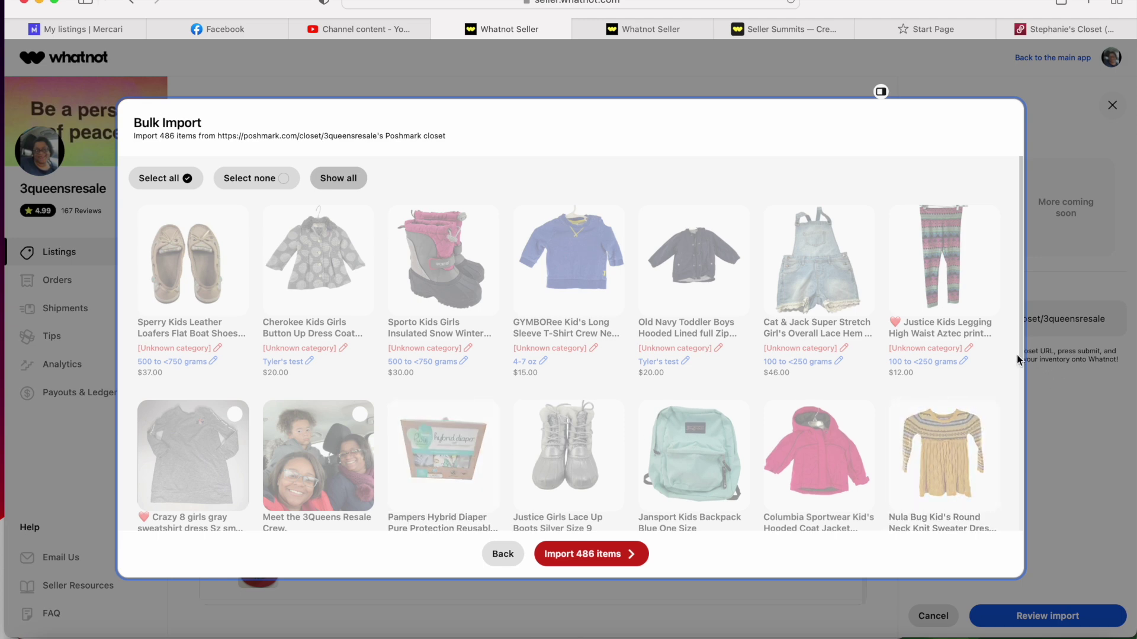
Exclude the third-row items from the Nike hooded sweatshirt to the "Like this listing" item, leaving the Theatricals dance shoes selected
{"action": "left_click_drag", "start_coordinate": [1020, 354], "coordinate": [1013, 492]}
{"action": "left_click", "coordinate": [985, 346]}
{"action": "left_click", "coordinate": [860, 346]}
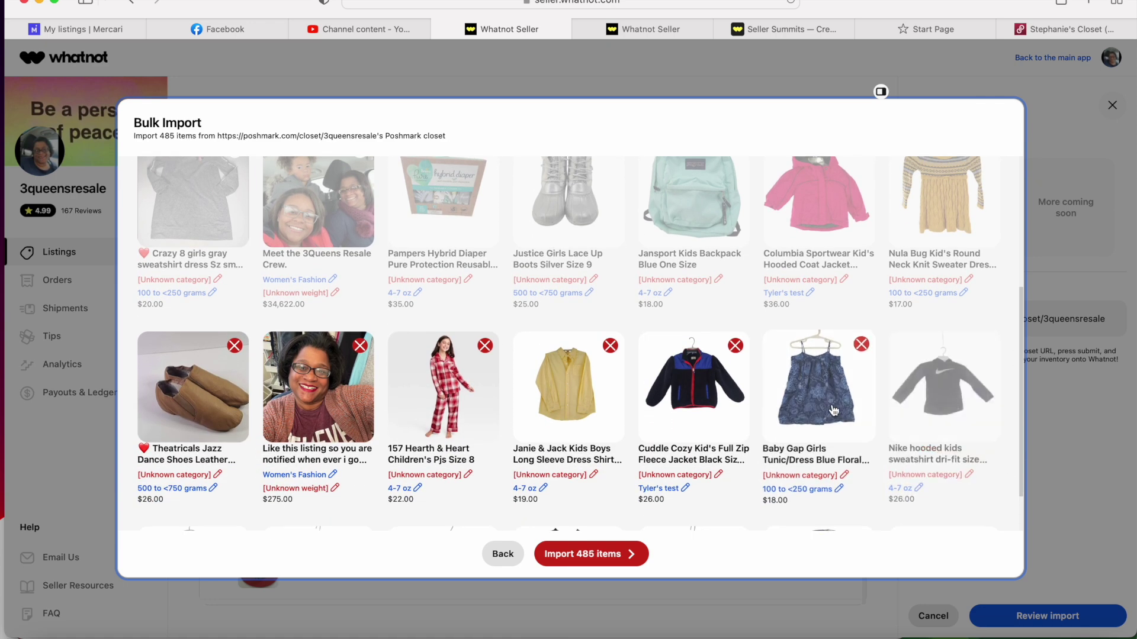
{"action": "left_click", "coordinate": [735, 346]}
{"action": "left_click", "coordinate": [589, 414]}
{"action": "left_click", "coordinate": [448, 410]}
{"action": "left_click", "coordinate": [321, 413]}
Include the Pampers Hybrid diaper covers in the import, search the categories for "baby" and assign Baby & Kids
{"action": "left_click", "coordinate": [408, 247]}
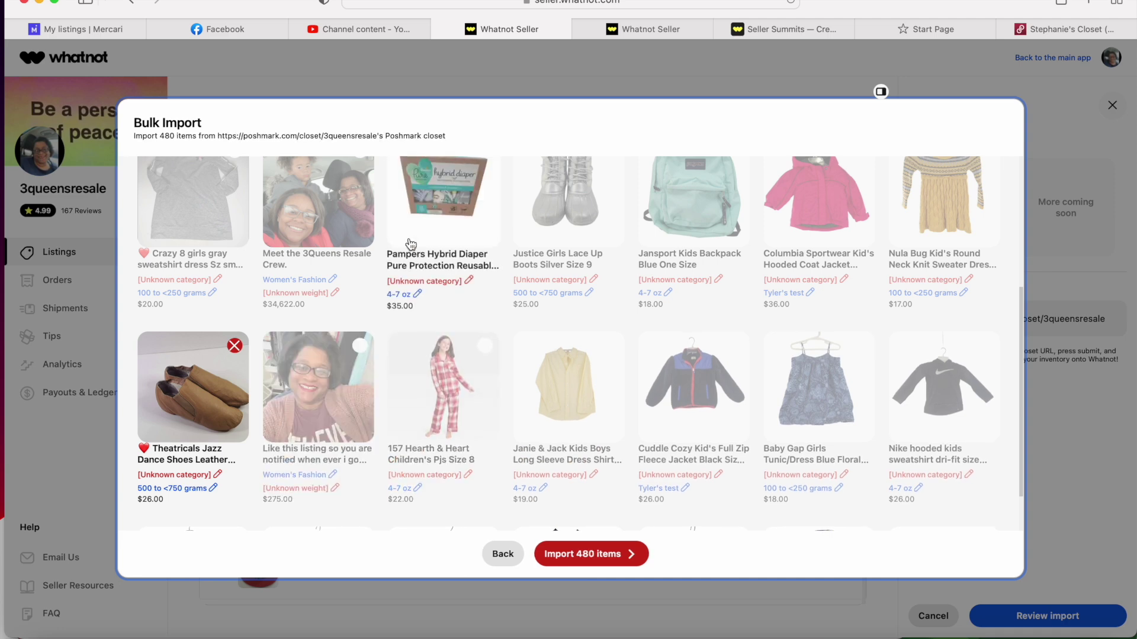
{"action": "left_click", "coordinate": [444, 283]}
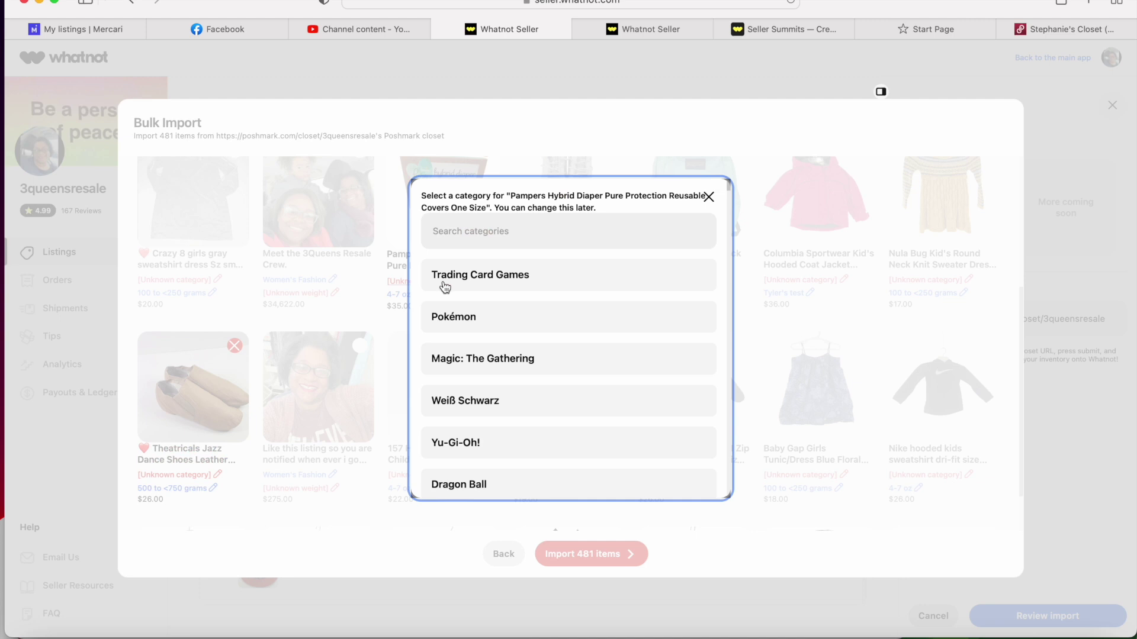
{"action": "left_click", "coordinate": [497, 235]}
{"action": "type", "text": "ba"}
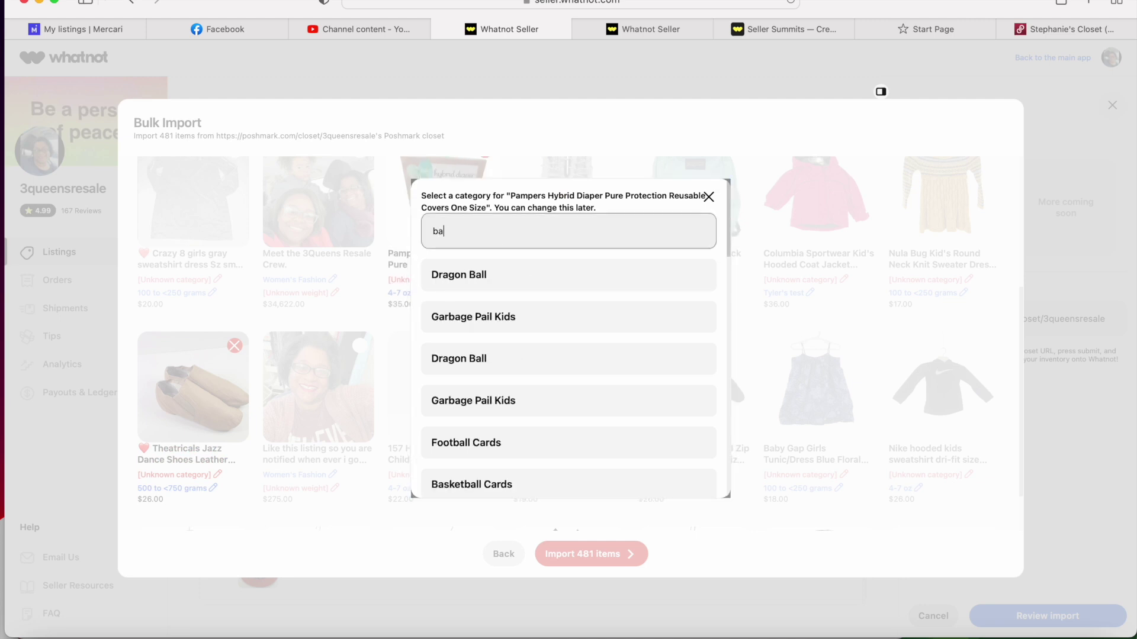
{"action": "type", "text": "by"}
{"action": "left_click", "coordinate": [490, 276]}
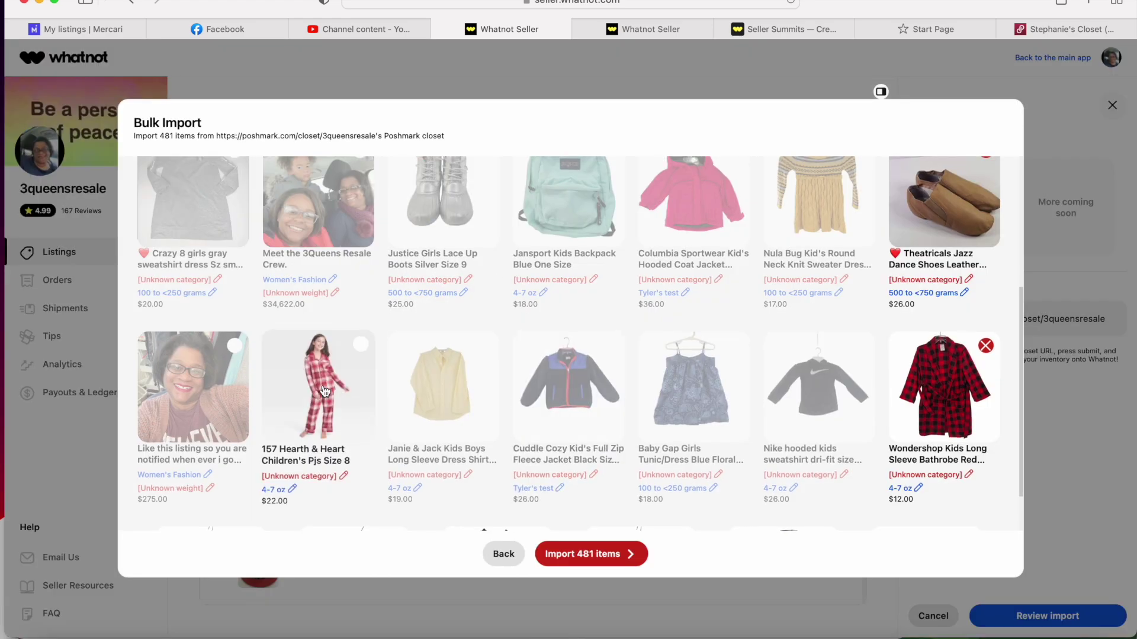
Assign the Baby & Kids category to the Justice girls' silver lace-up boots by searching for "baby"
{"action": "left_click", "coordinate": [326, 389]}
{"action": "left_click", "coordinate": [324, 389]}
{"action": "left_click", "coordinate": [433, 226]}
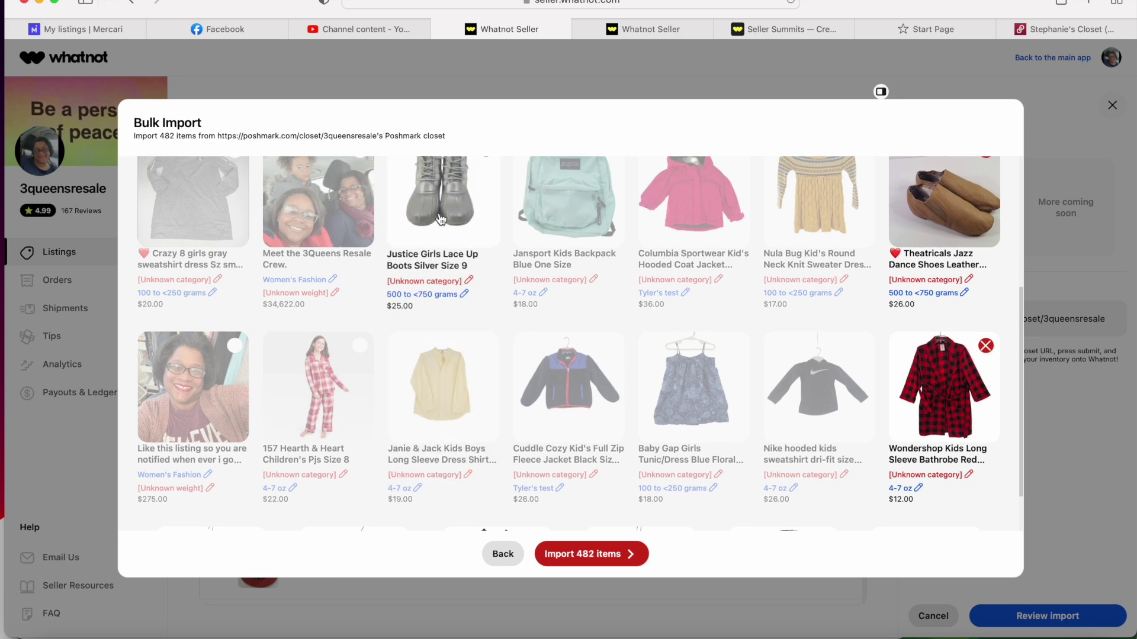
{"action": "left_click", "coordinate": [445, 209]}
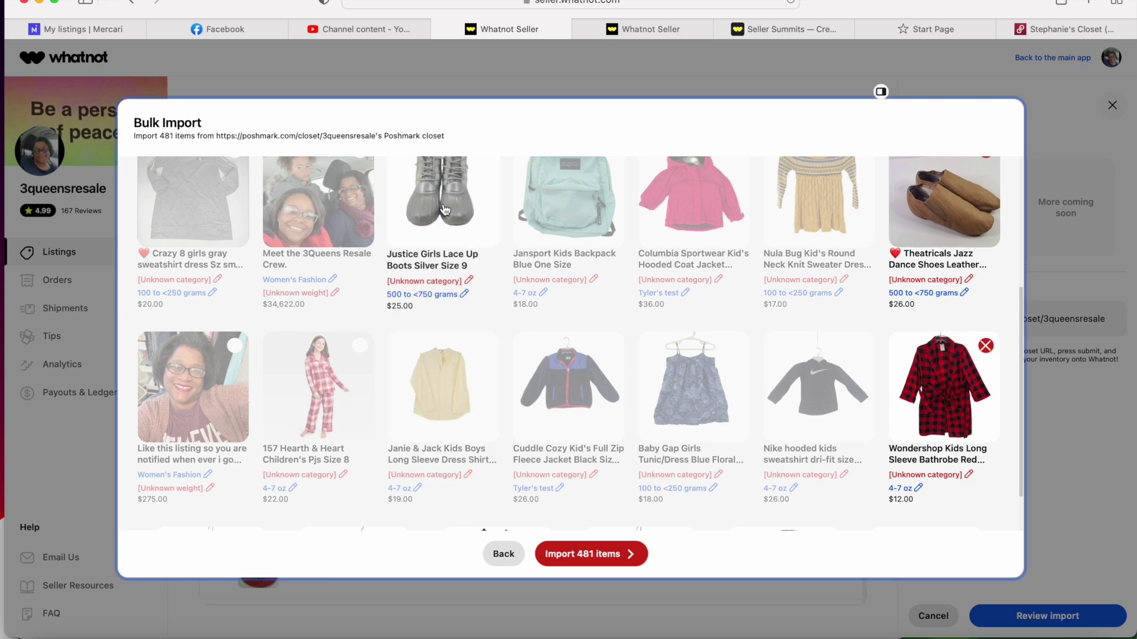
{"action": "left_click", "coordinate": [445, 282]}
{"action": "left_click", "coordinate": [476, 231]}
{"action": "type", "text": "baby"}
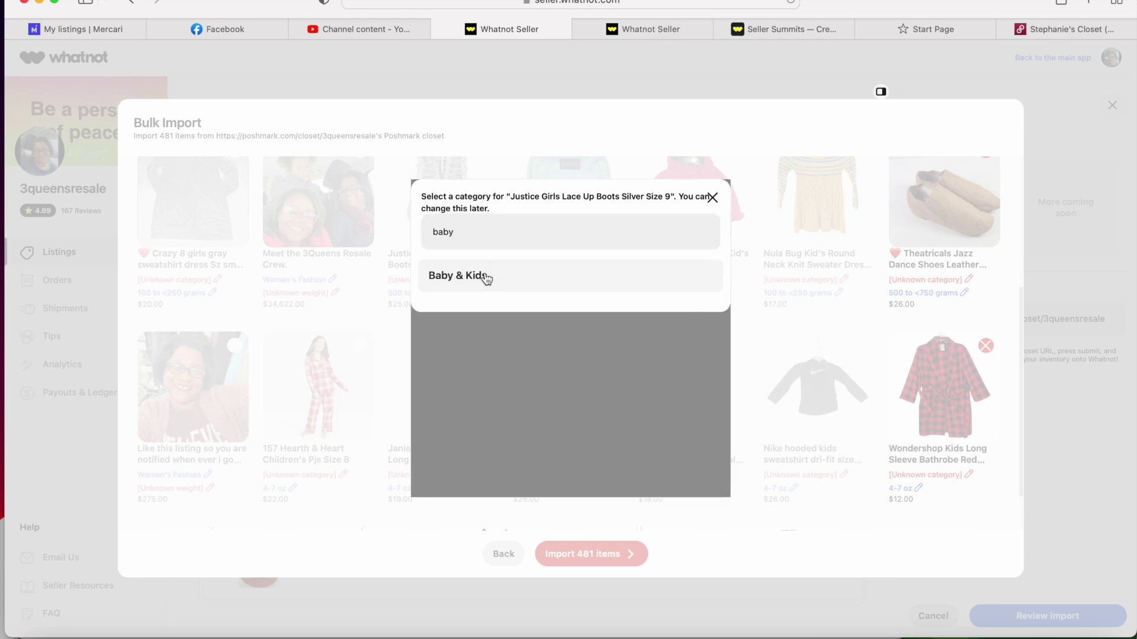
{"action": "left_click", "coordinate": [484, 277]}
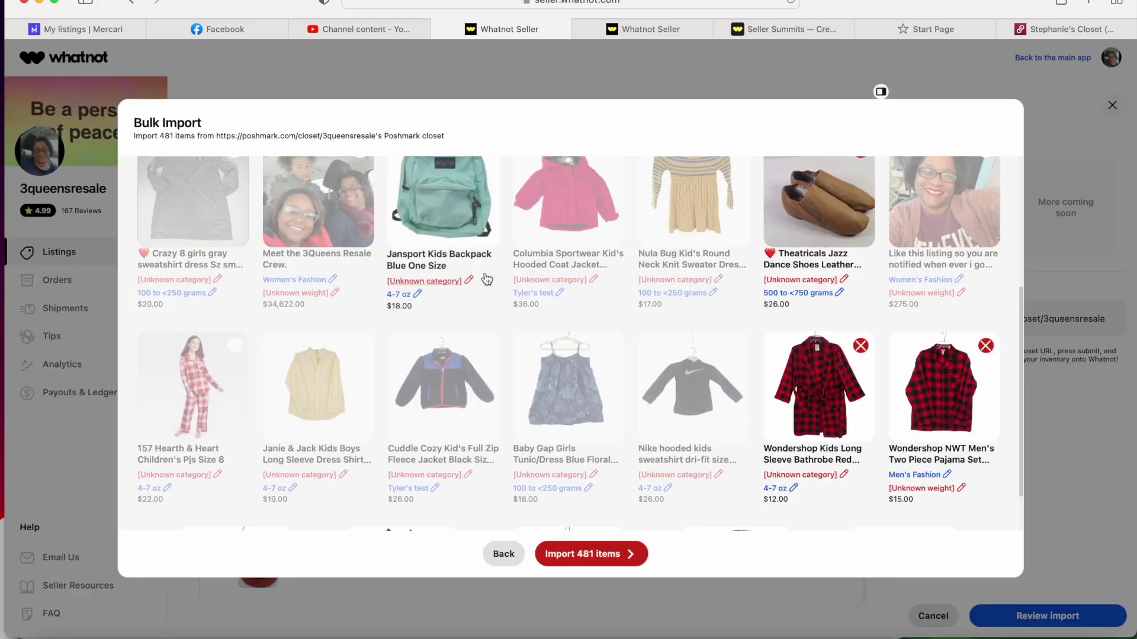
Search the categories for "bags" and assign a matching one to the Jansport kids backpack
{"action": "left_click", "coordinate": [446, 287]}
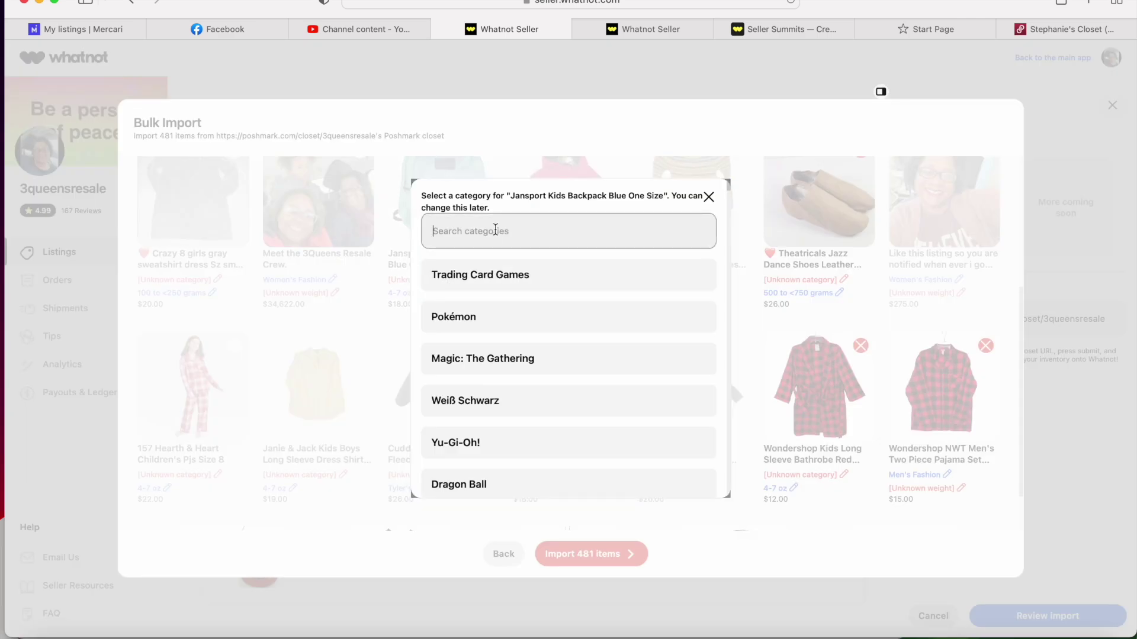
{"action": "type", "text": "ba"}
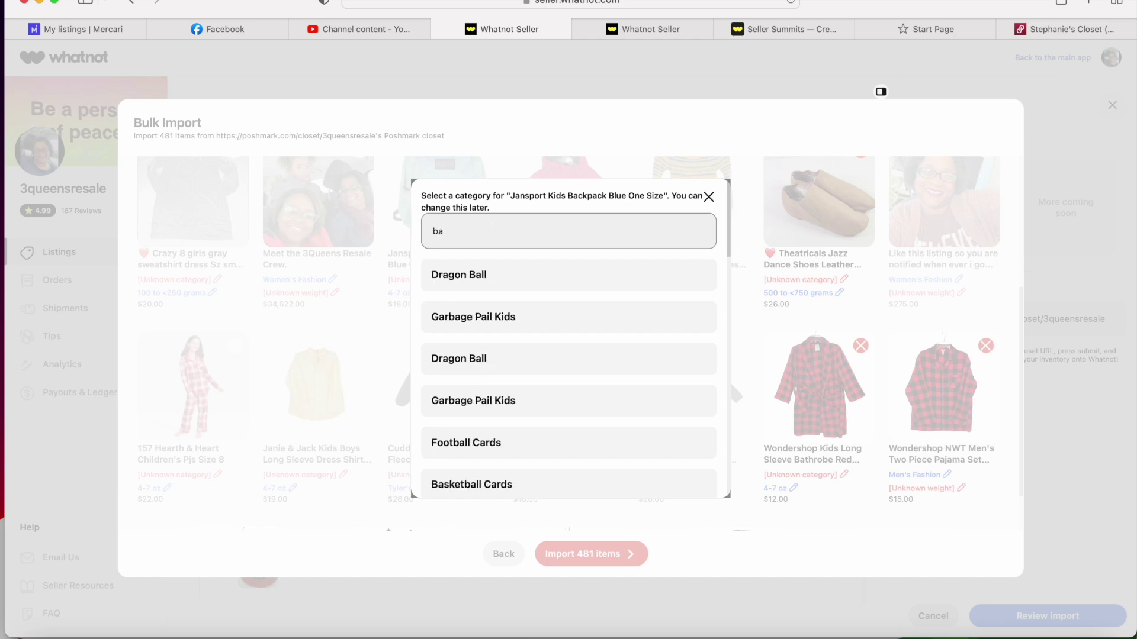
{"action": "type", "text": "gs"}
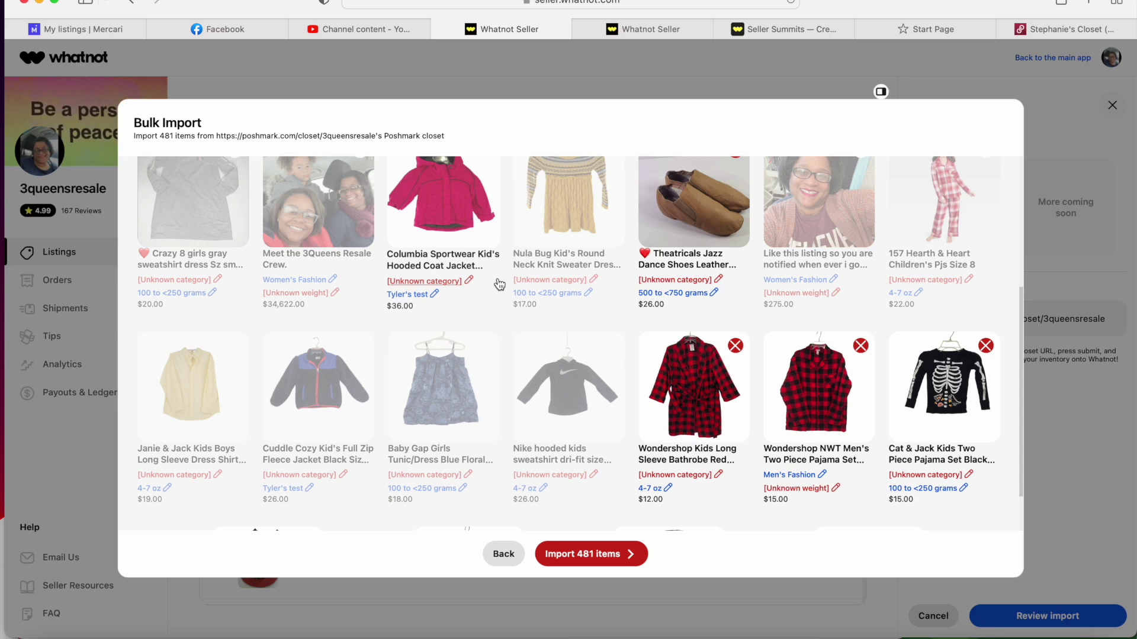
Try to find a category for the Theatricals jazz dance shoes by searching for "dance" and "shoes"
{"action": "left_click", "coordinate": [691, 261]}
{"action": "left_click", "coordinate": [688, 261]}
{"action": "left_click", "coordinate": [702, 222]}
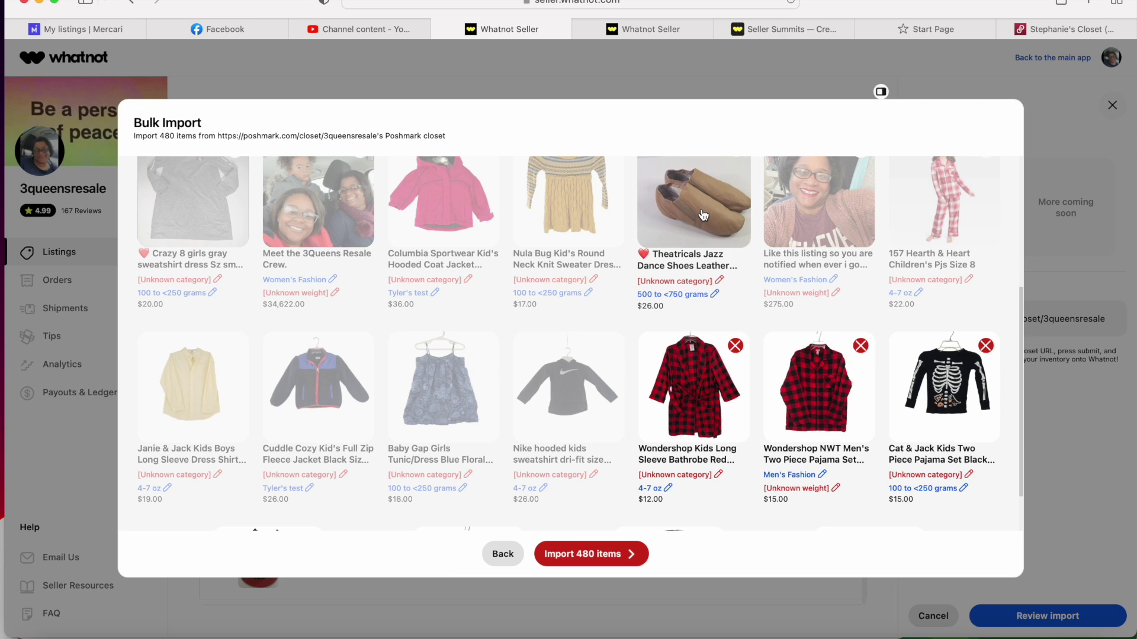
{"action": "left_click", "coordinate": [719, 281]}
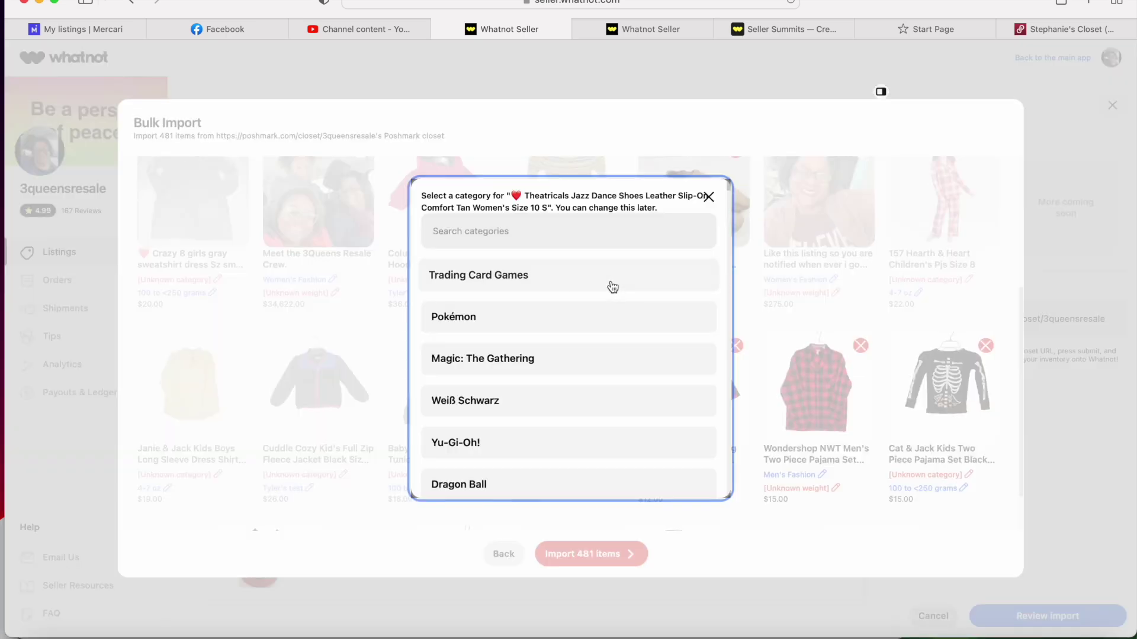
{"action": "left_click", "coordinate": [519, 231]}
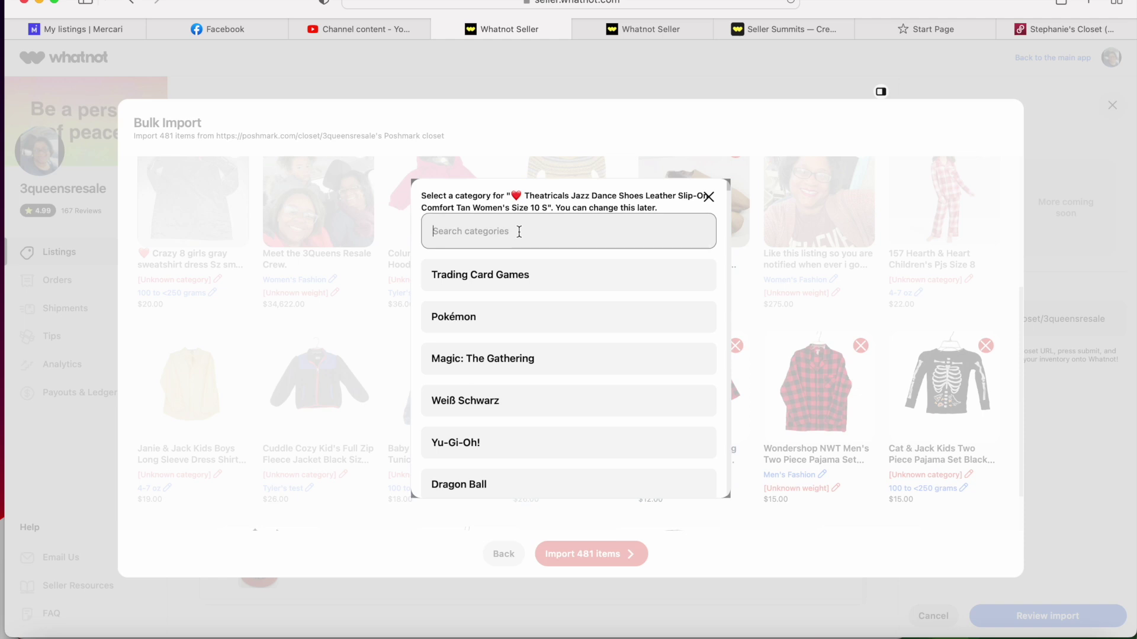
{"action": "type", "text": "danc"}
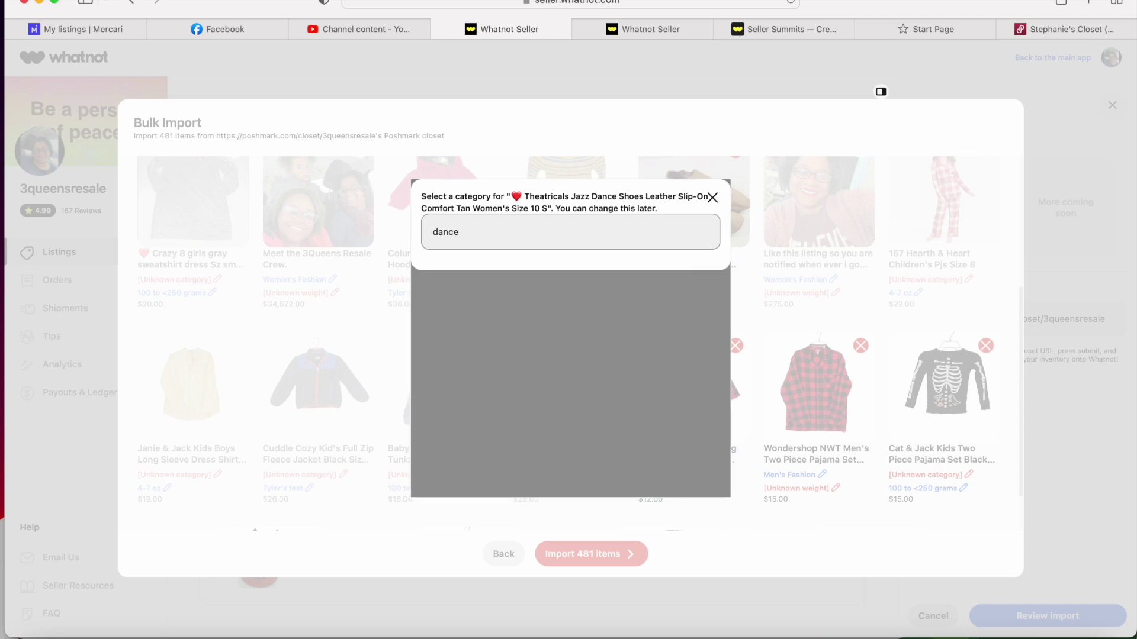
{"action": "key", "text": "BackSpace"}
{"action": "key", "text": "BackSpace"}
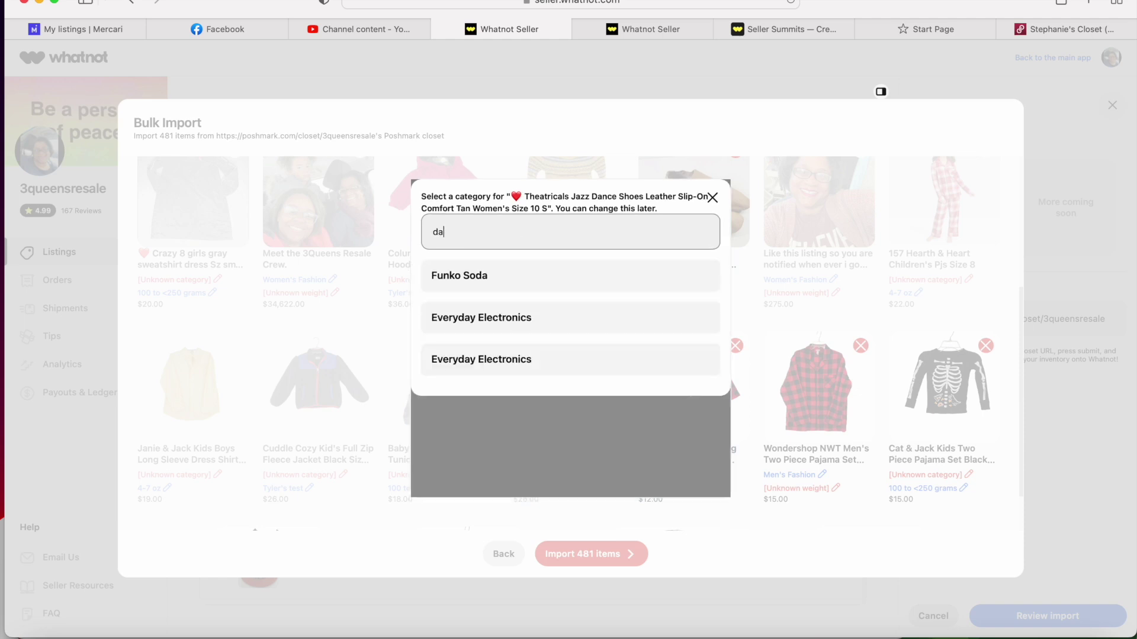
{"action": "key", "text": "BackSpace"}
{"action": "key", "text": "BackSpace"}
{"action": "type", "text": "shoes"}
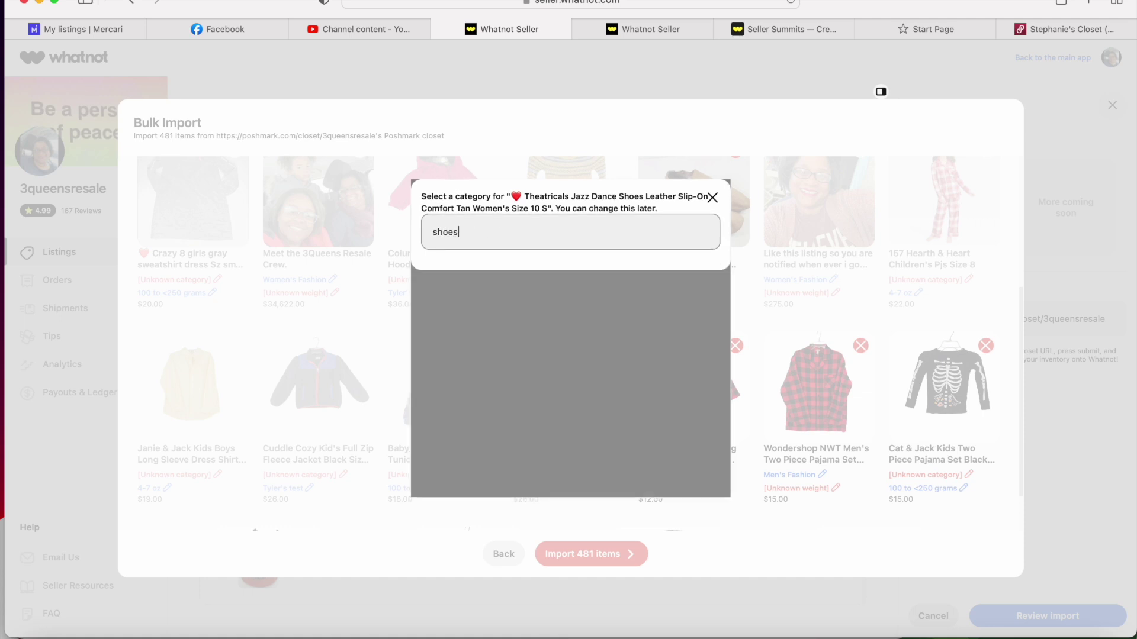
Clear the "shoes" search and try to assign the Women's Fashion category to the Theatricals jazz dance shoes
{"action": "key", "text": "BackSpace"}
{"action": "key", "text": "BackSpace"}
{"action": "key", "text": "BackSpace"}
{"action": "key", "text": "BackSpace"}
{"action": "key", "text": "BackSpace"}
{"action": "type", "text": "wome"}
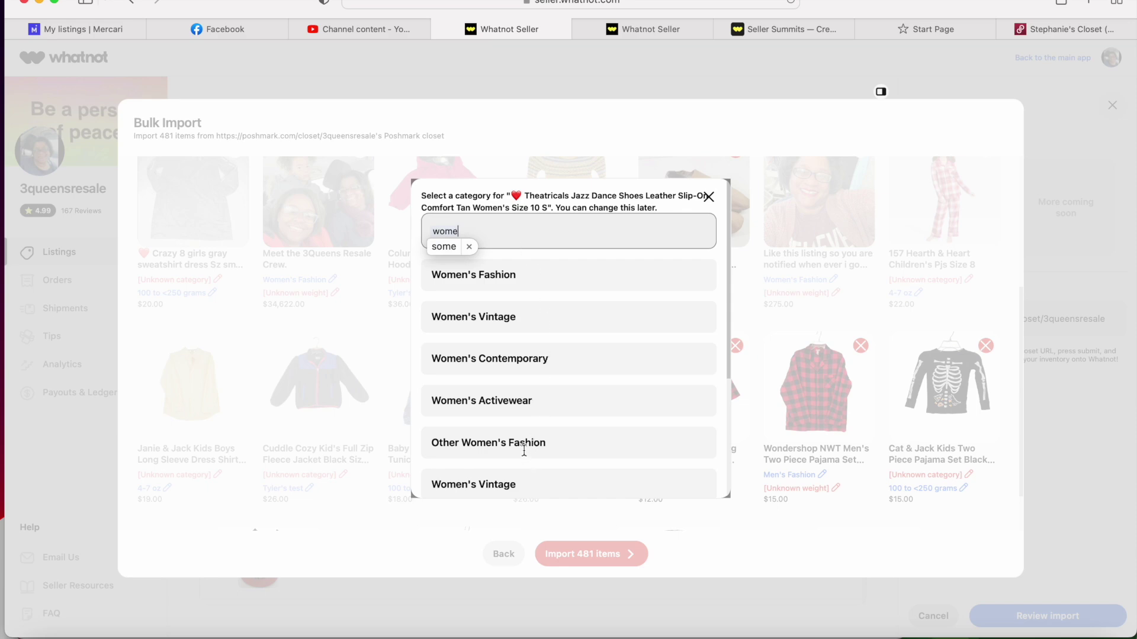
{"action": "left_click", "coordinate": [502, 273]}
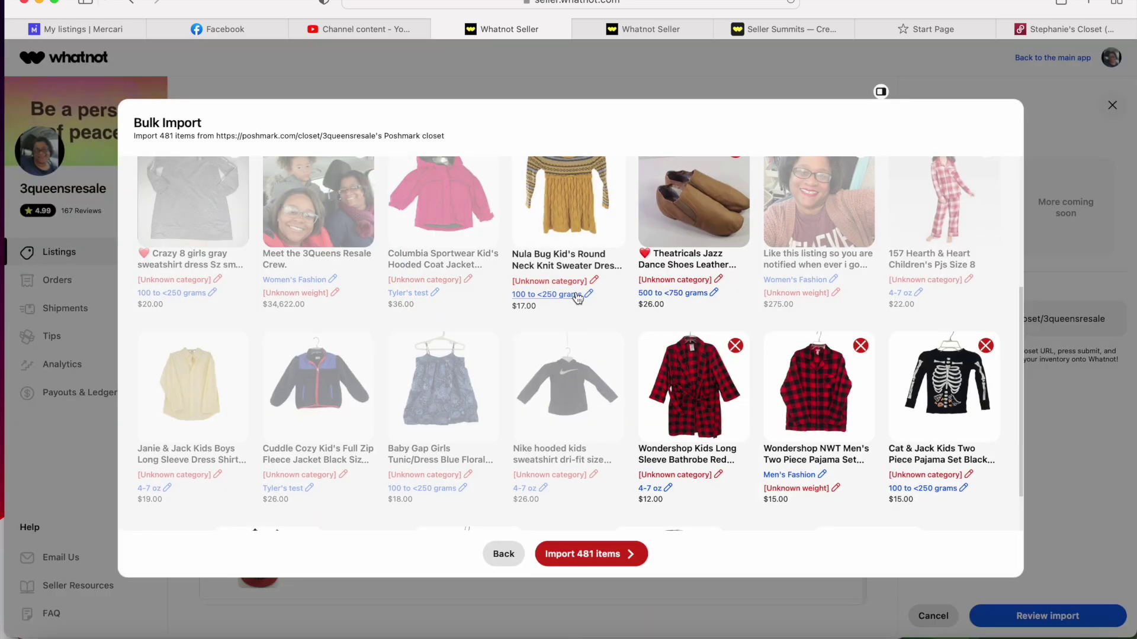
Search the categories again for "women" and assign Women's Fashion to the Theatricals jazz dance shoes
{"action": "left_click", "coordinate": [681, 283]}
{"action": "left_click", "coordinate": [493, 239]}
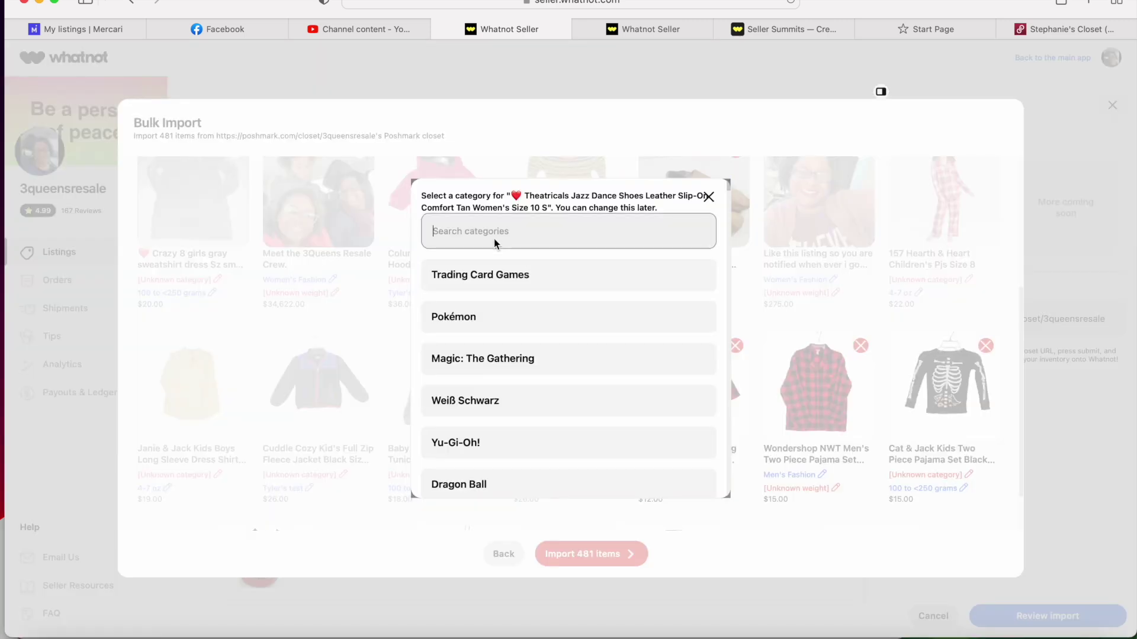
{"action": "type", "text": "women"}
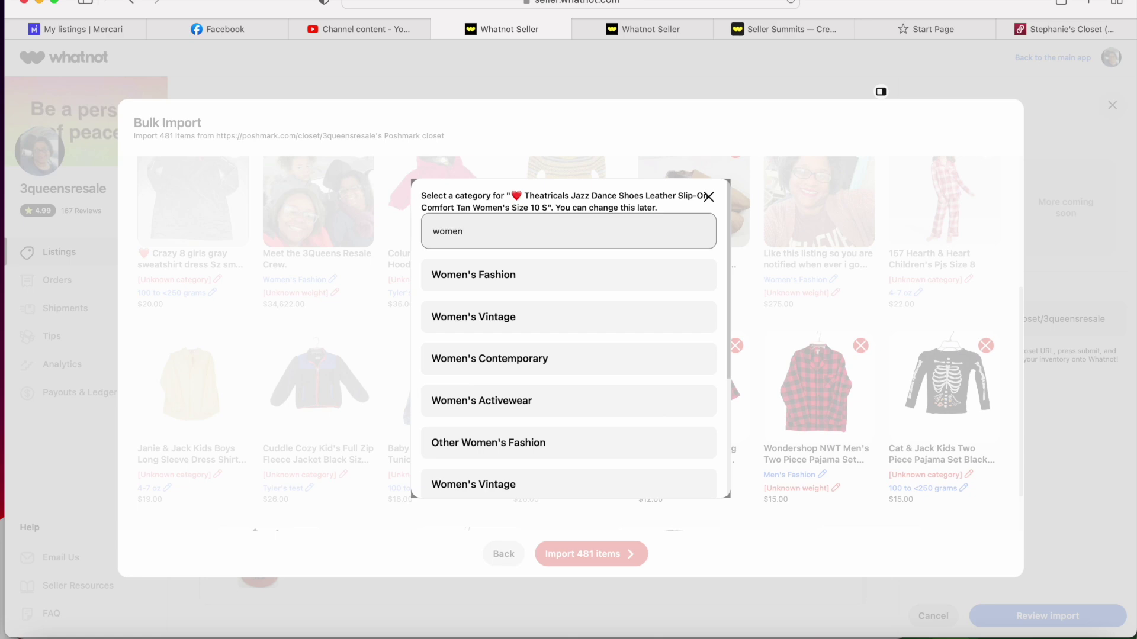
{"action": "left_click", "coordinate": [499, 279]}
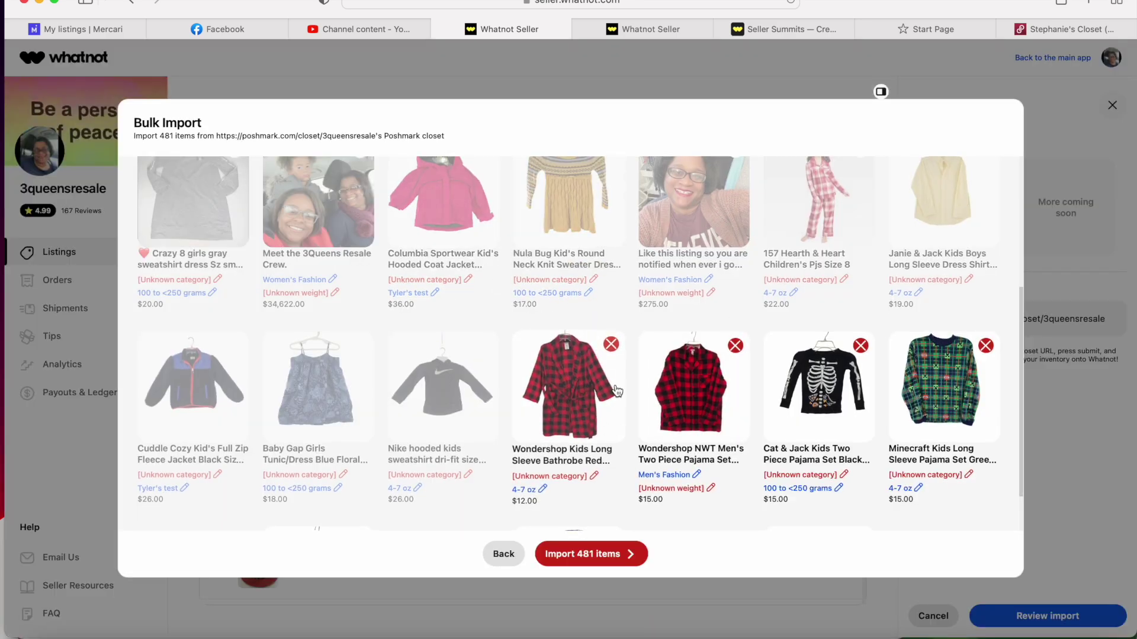
{"action": "left_click", "coordinate": [612, 348]}
{"action": "left_click", "coordinate": [732, 351]}
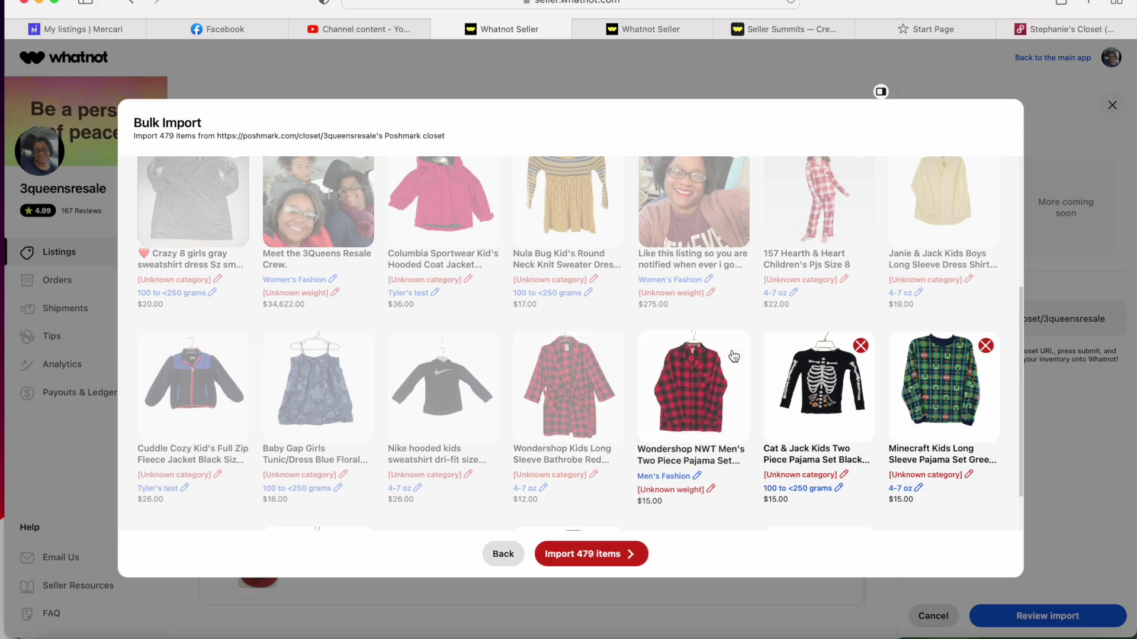
{"action": "left_click", "coordinate": [861, 346]}
{"action": "left_click", "coordinate": [563, 388]}
{"action": "left_click", "coordinate": [689, 385]}
{"action": "left_click", "coordinate": [800, 384]}
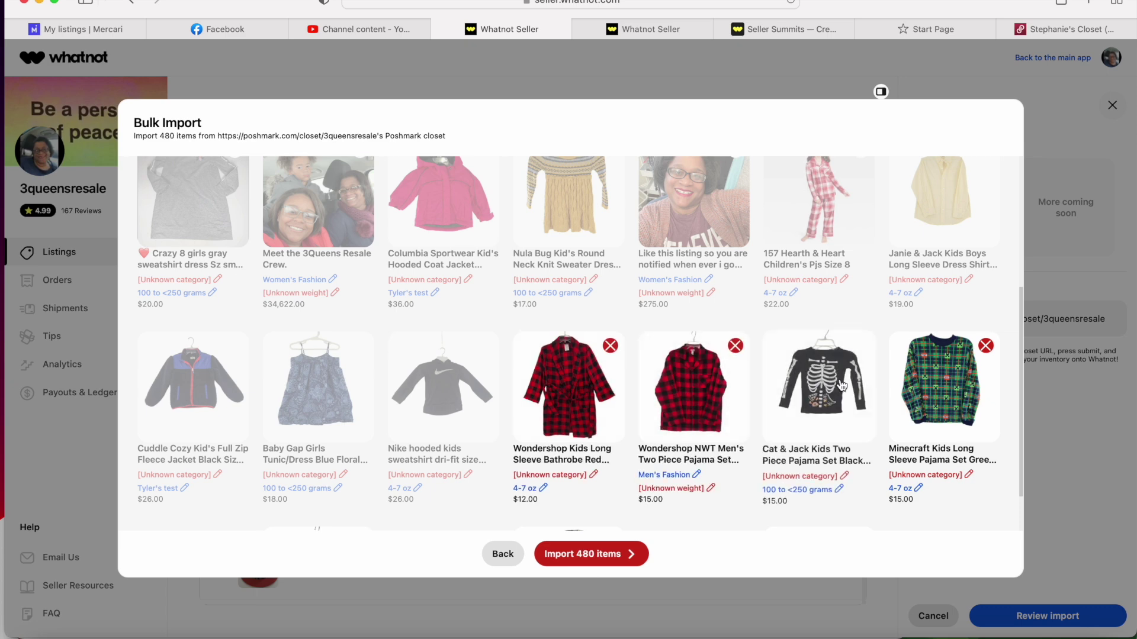
Search the categories for "kid" and assign Baby & Kids to the Wondershop kids long sleeve bathrobe
{"action": "left_click", "coordinate": [549, 477]}
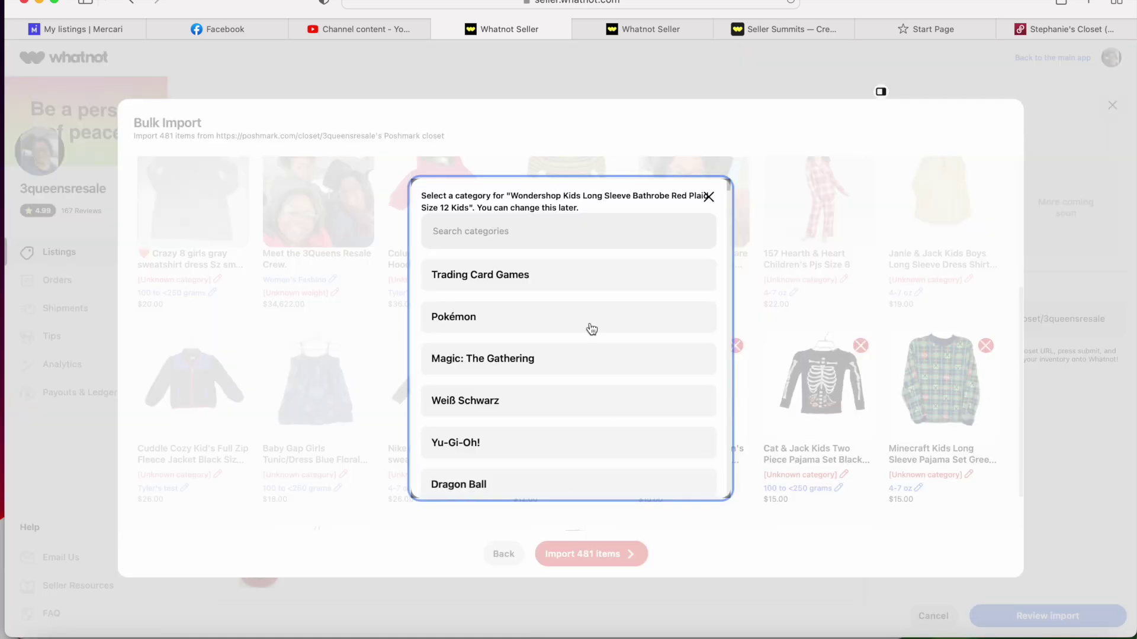
{"action": "left_click", "coordinate": [528, 228]}
{"action": "type", "text": "kid"}
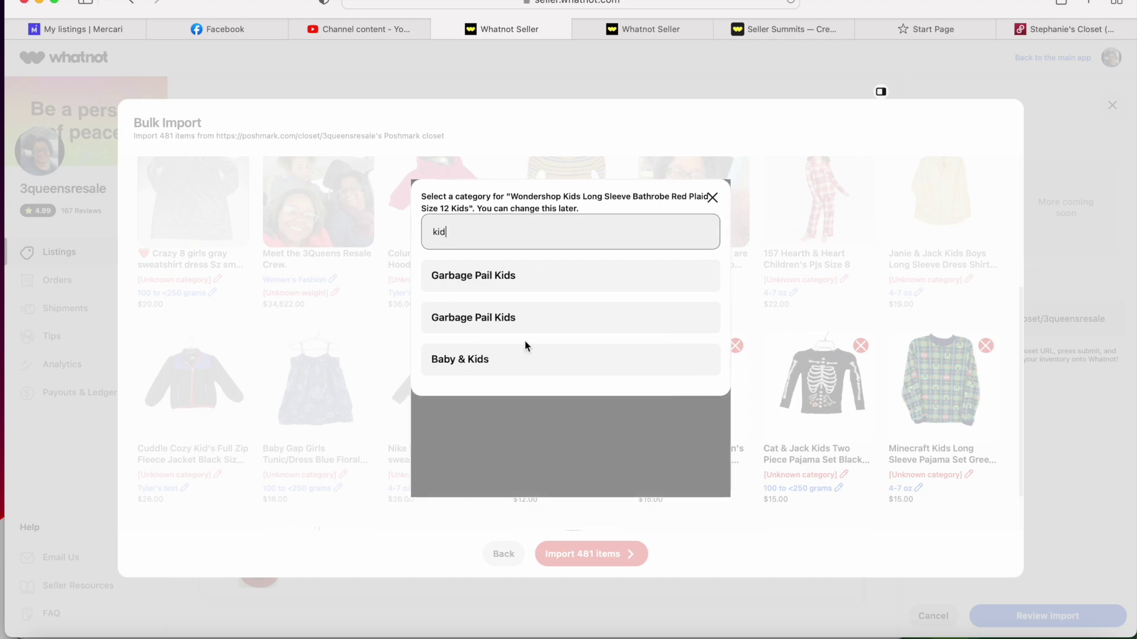
{"action": "left_click", "coordinate": [525, 361]}
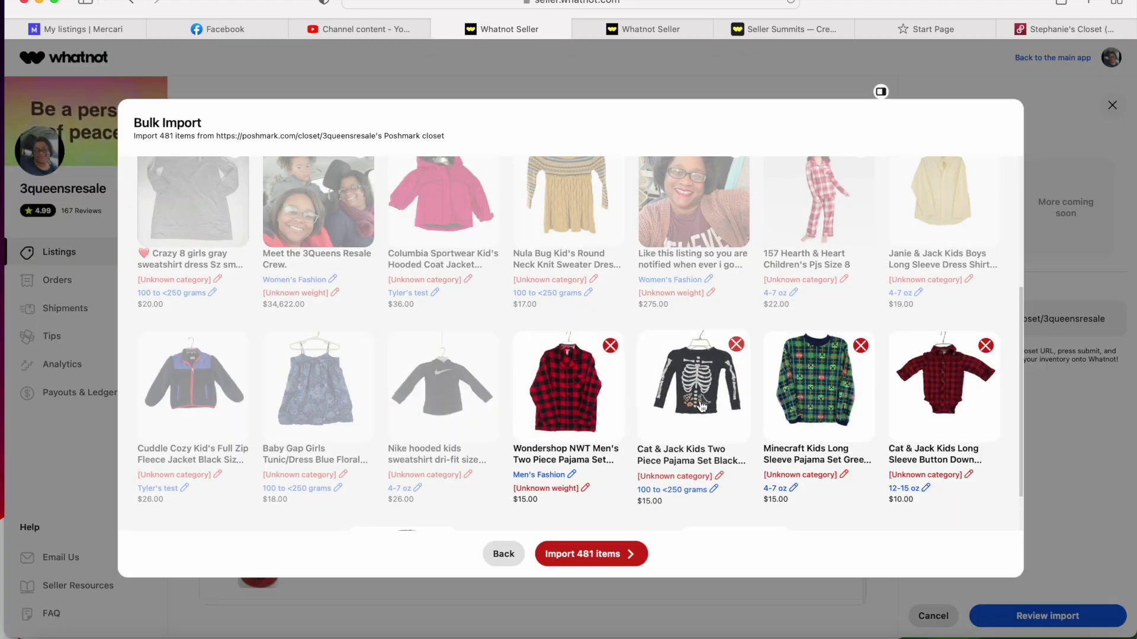
Search the categories for "bab" and assign Baby & Kids to the Cat & Jack kids two piece pajama set
{"action": "left_click", "coordinate": [659, 477]}
{"action": "left_click", "coordinate": [527, 226]}
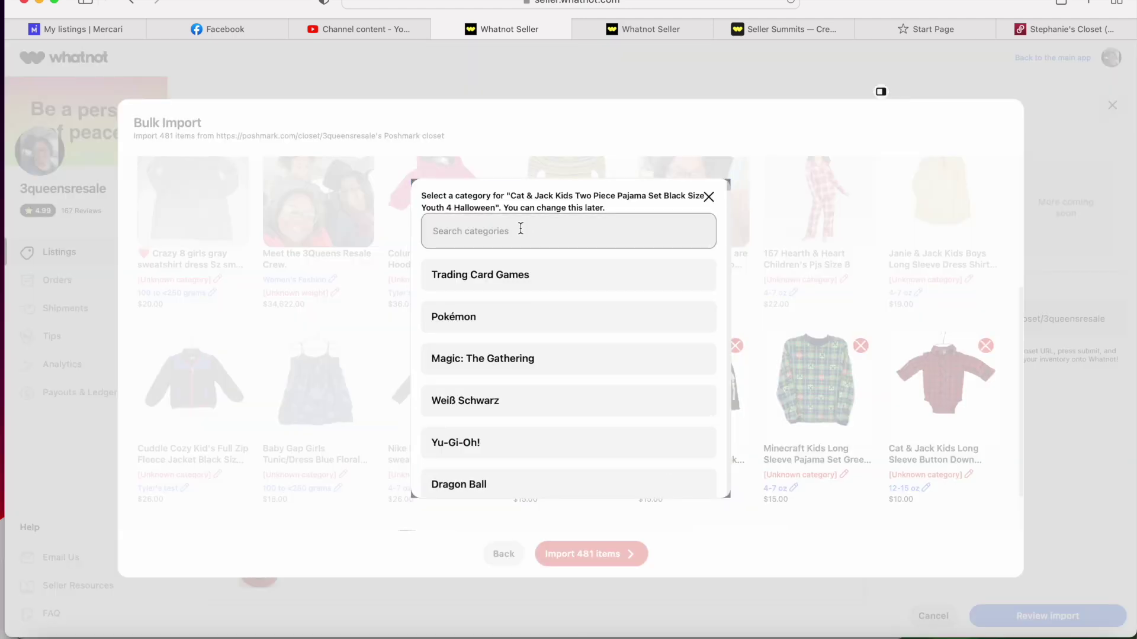
{"action": "type", "text": "bab"}
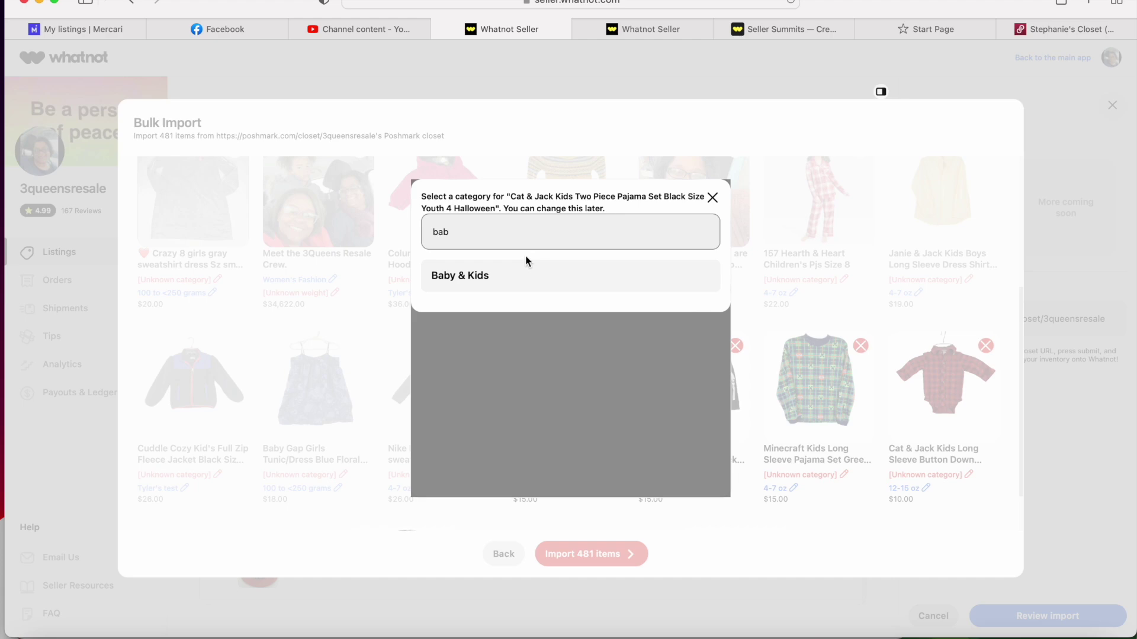
{"action": "left_click", "coordinate": [531, 278]}
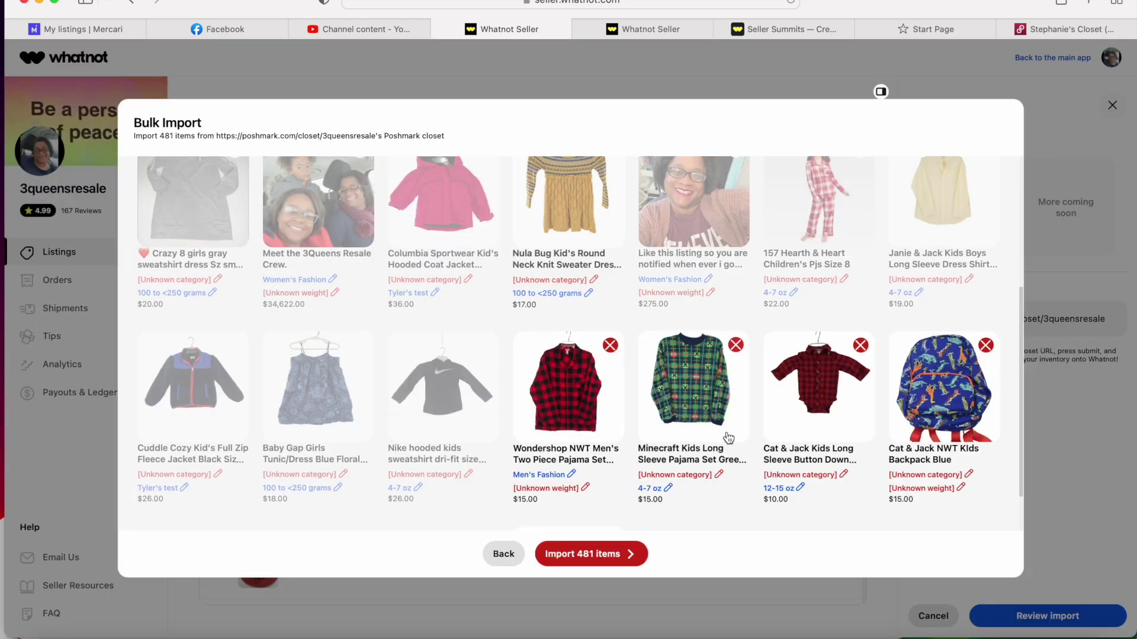
Search the categories for "kids" and assign Baby & Kids to the Minecraft kids long sleeve pajama set
{"action": "left_click", "coordinate": [690, 477]}
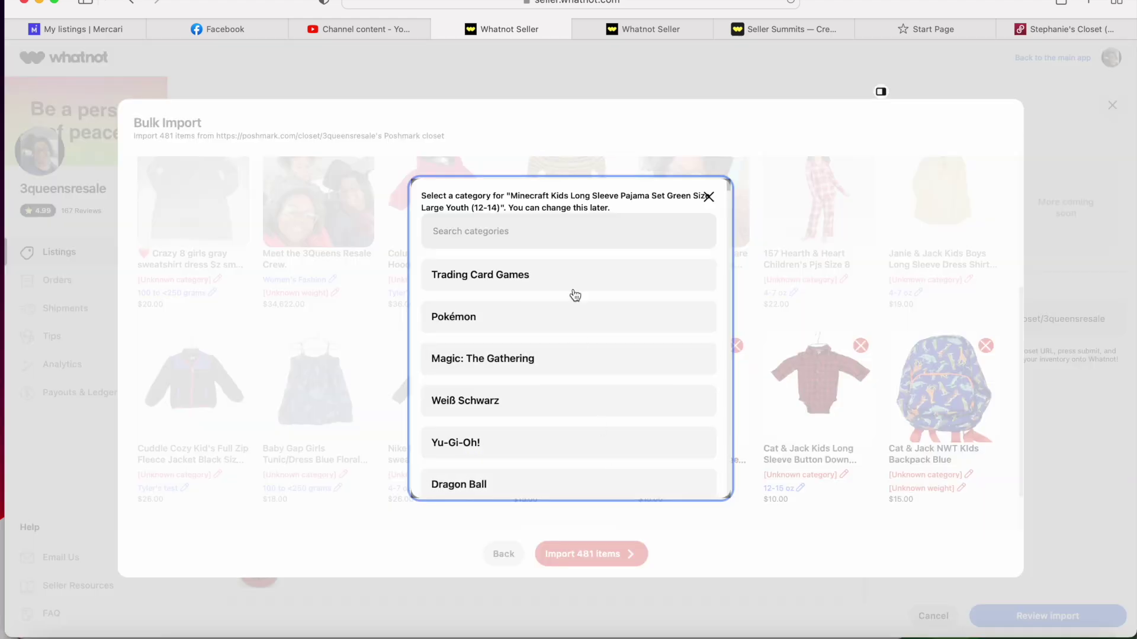
{"action": "left_click", "coordinate": [580, 235]}
{"action": "type", "text": "kids"}
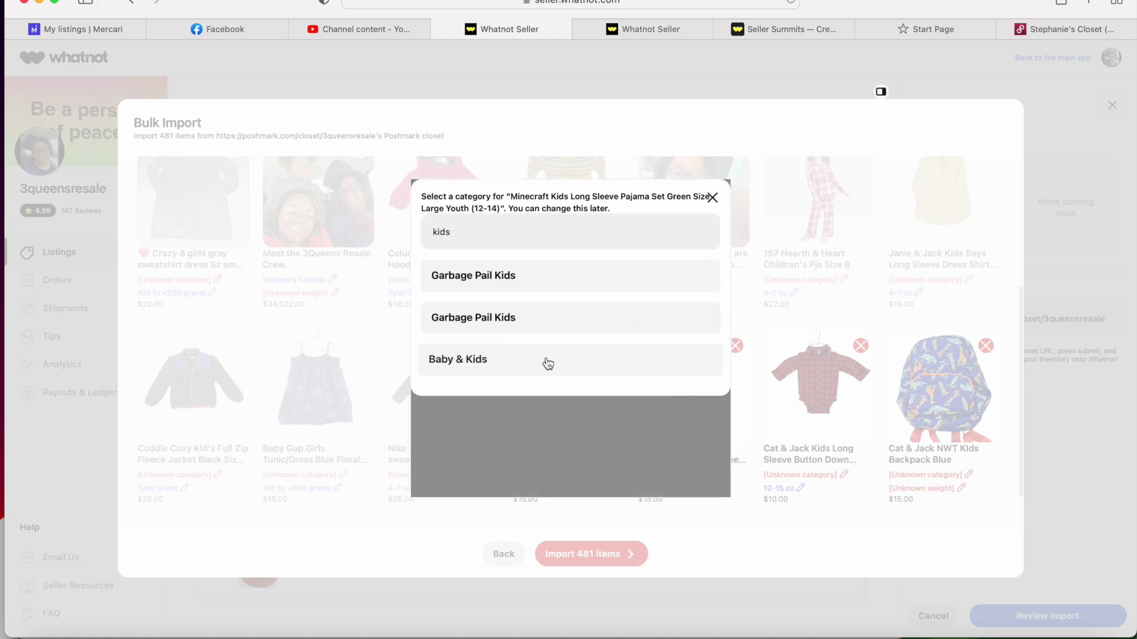
{"action": "left_click", "coordinate": [545, 359]}
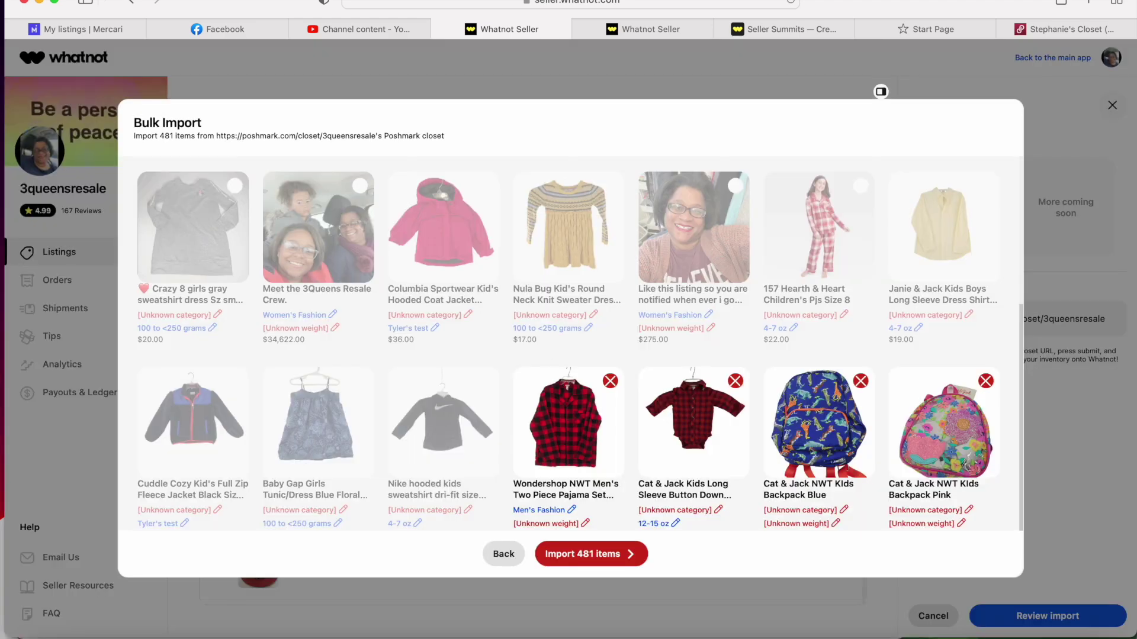
Search the categories for "baby" and assign Baby & Kids to the Cat & Jack red plaid button down onesie
{"action": "left_click", "coordinate": [719, 513]}
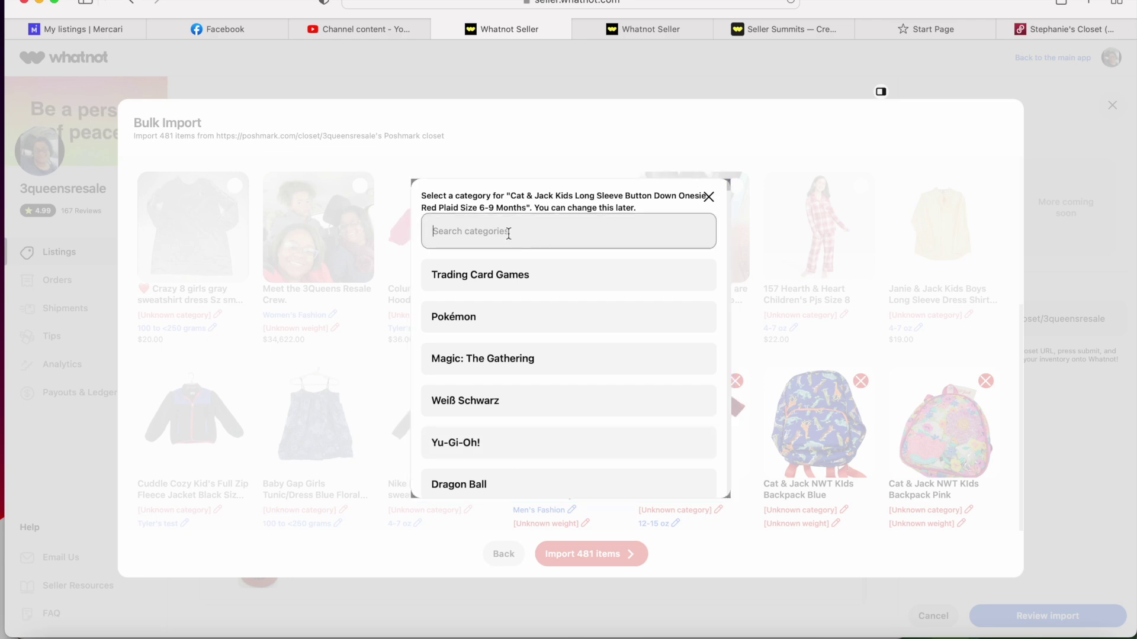
{"action": "type", "text": "baby"}
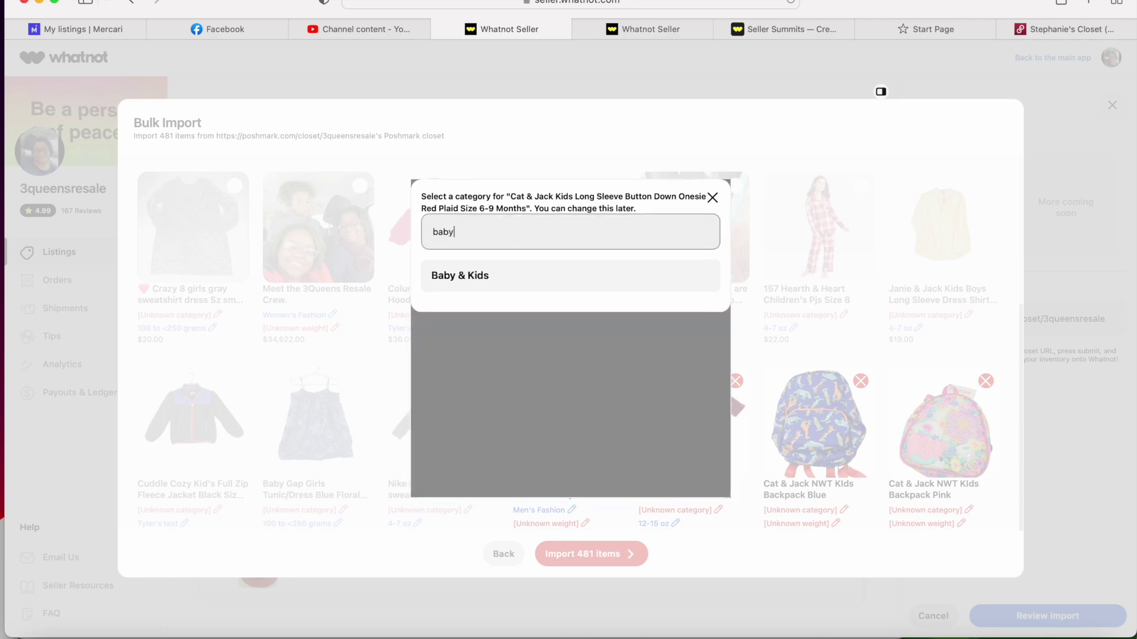
{"action": "left_click", "coordinate": [499, 278]}
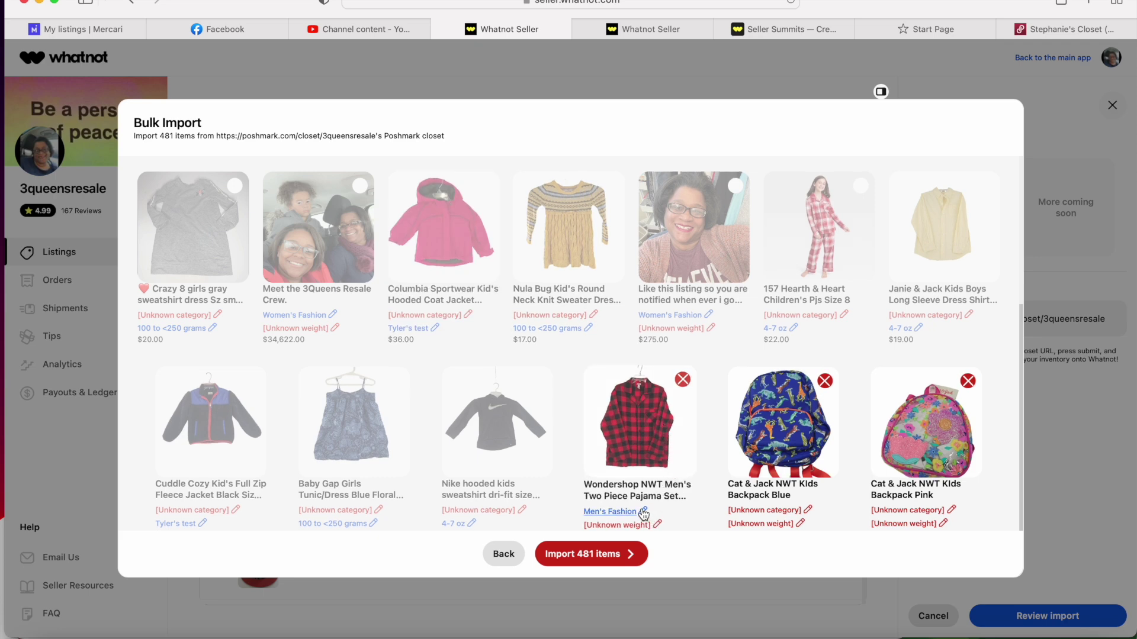
Search the categories for "bags" and assign Bags & Accessories to the blue Cat & Jack kids backpack
{"action": "left_click", "coordinate": [806, 513]}
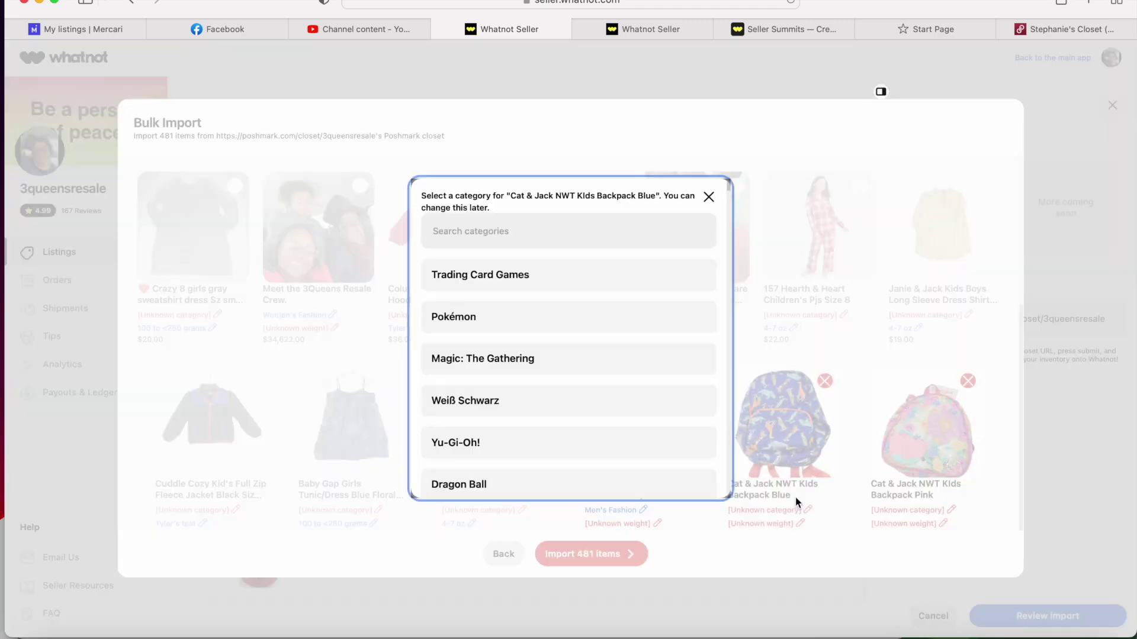
{"action": "left_click", "coordinate": [573, 232]}
{"action": "type", "text": "bag"}
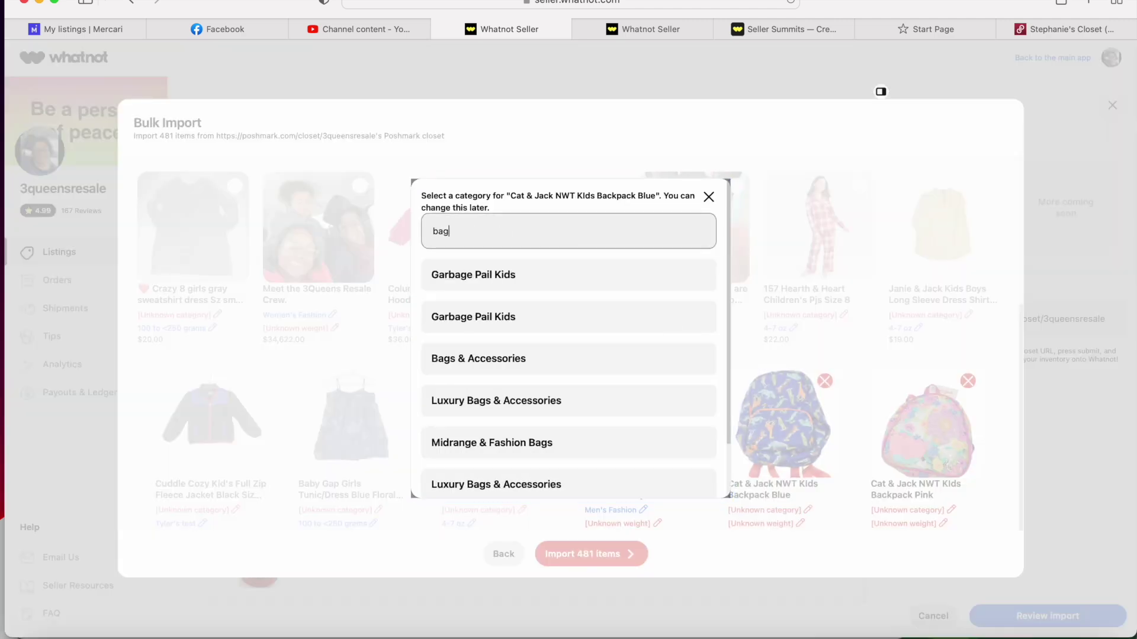
{"action": "type", "text": "s"}
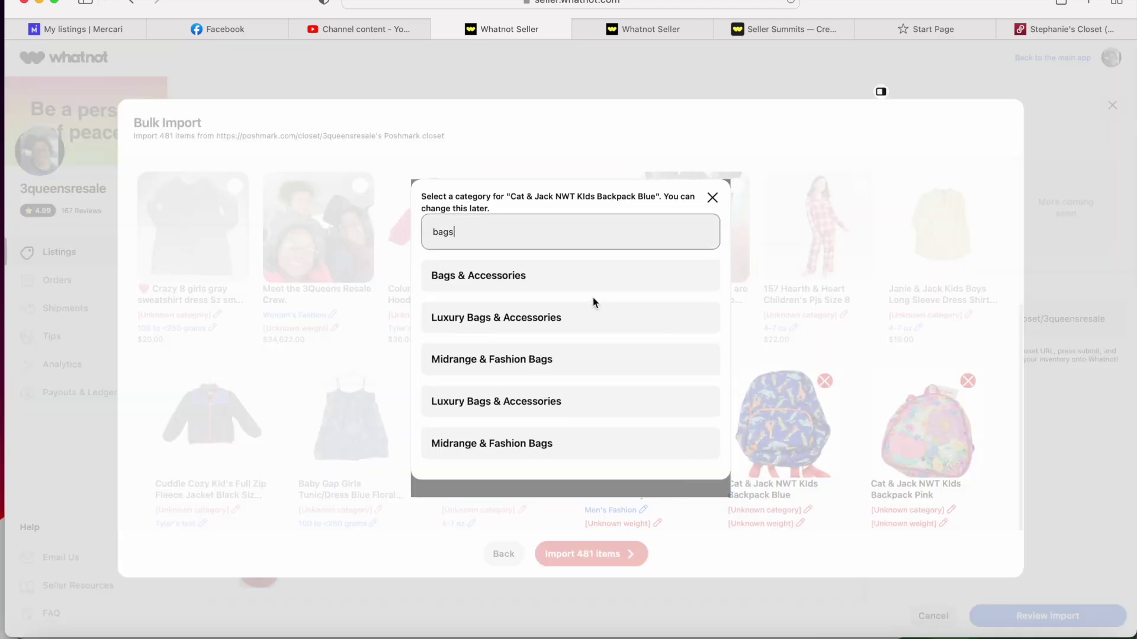
{"action": "left_click", "coordinate": [543, 290]}
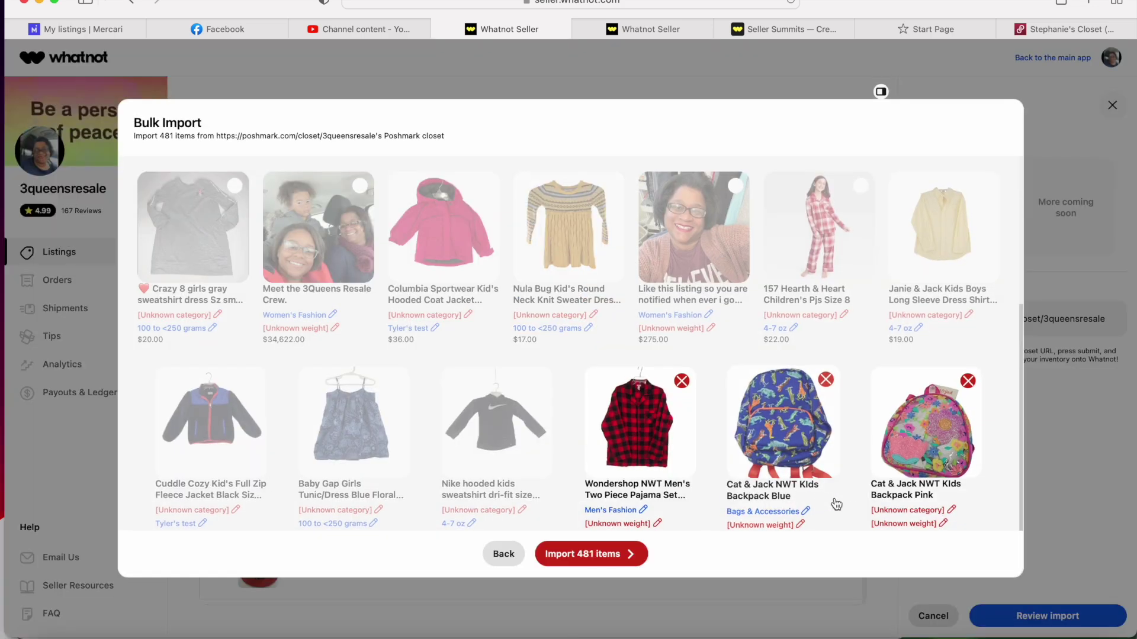
Search the categories for "bags" and assign Bags & Accessories to the pink Cat & Jack kids backpack
{"action": "left_click", "coordinate": [908, 510]}
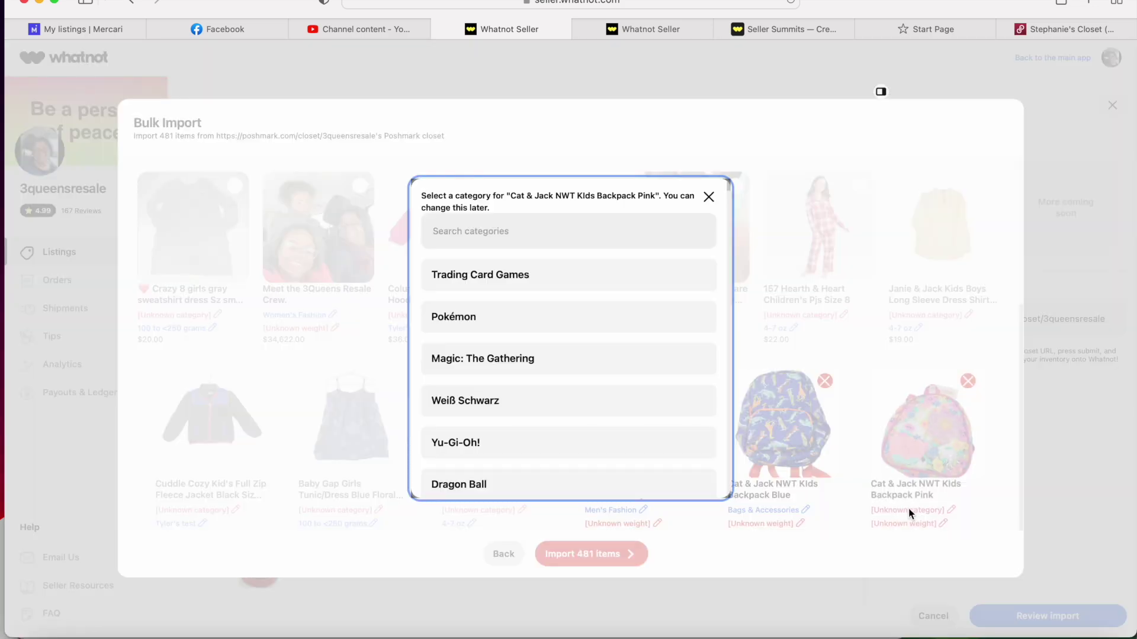
{"action": "left_click", "coordinate": [522, 231]}
{"action": "type", "text": "bags"}
{"action": "left_click", "coordinate": [522, 278]}
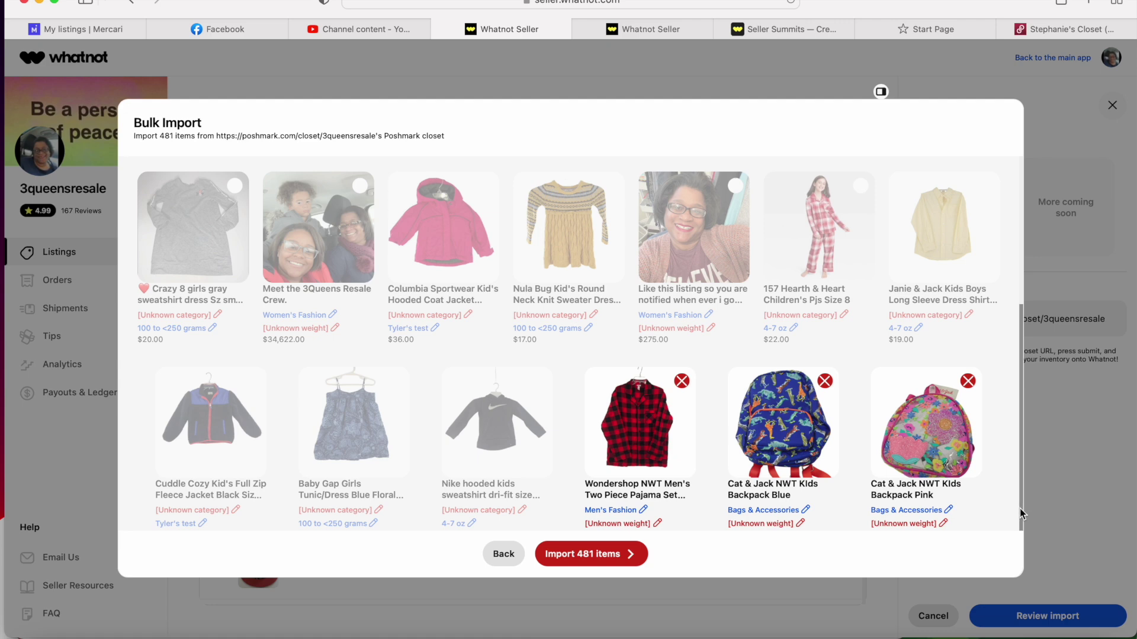
Set the shipping profile to 12-15 oz for the pink Cat & Jack backpack and 8-11 oz for the Wondershop men's pajama set
{"action": "left_click_drag", "start_coordinate": [1020, 509], "coordinate": [1014, 542]}
{"action": "left_click", "coordinate": [946, 499]}
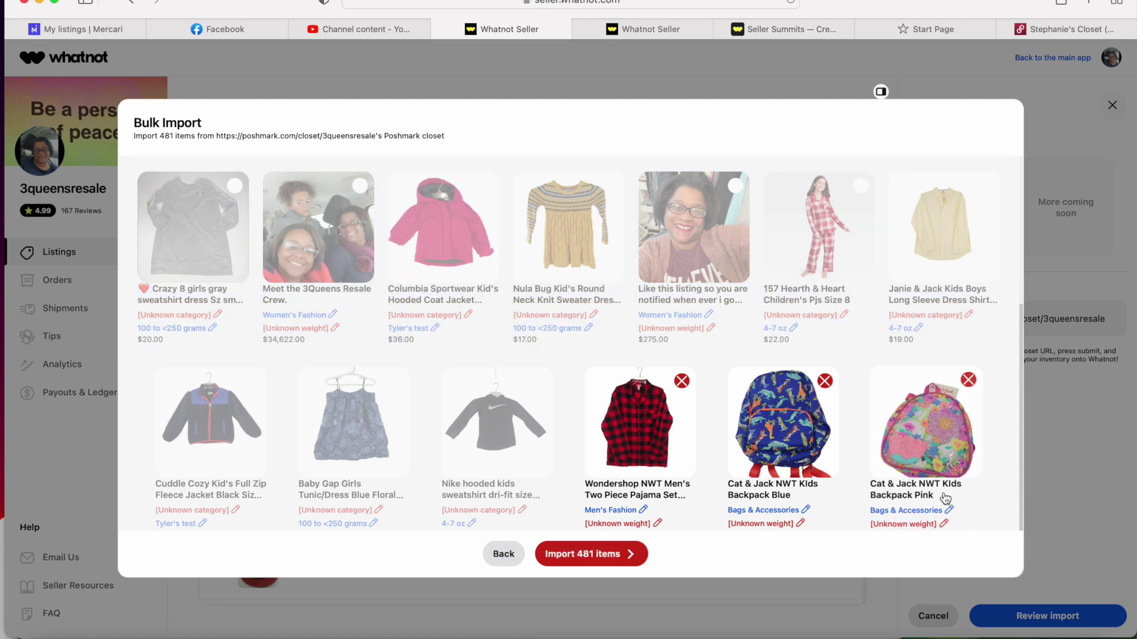
{"action": "left_click", "coordinate": [904, 525]}
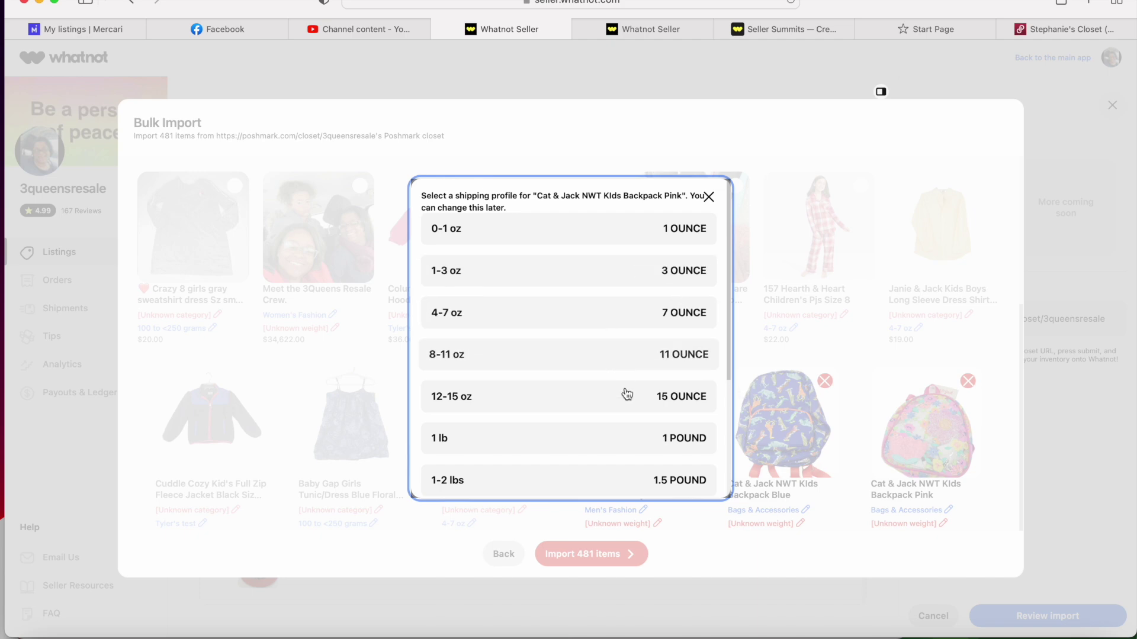
{"action": "left_click", "coordinate": [633, 405]}
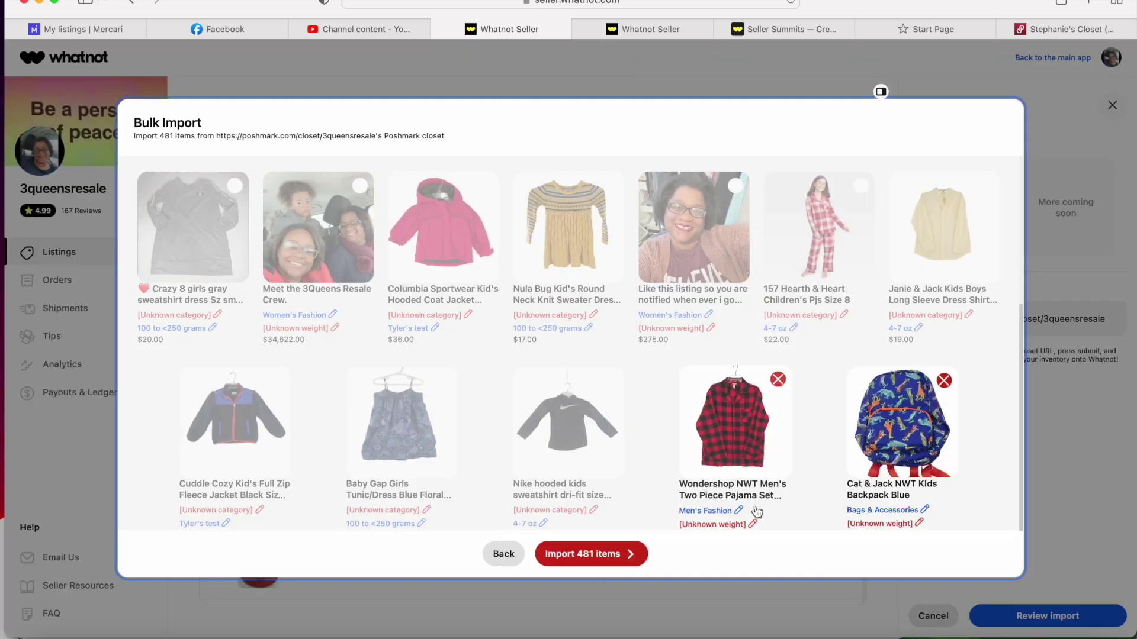
{"action": "left_click", "coordinate": [724, 526]}
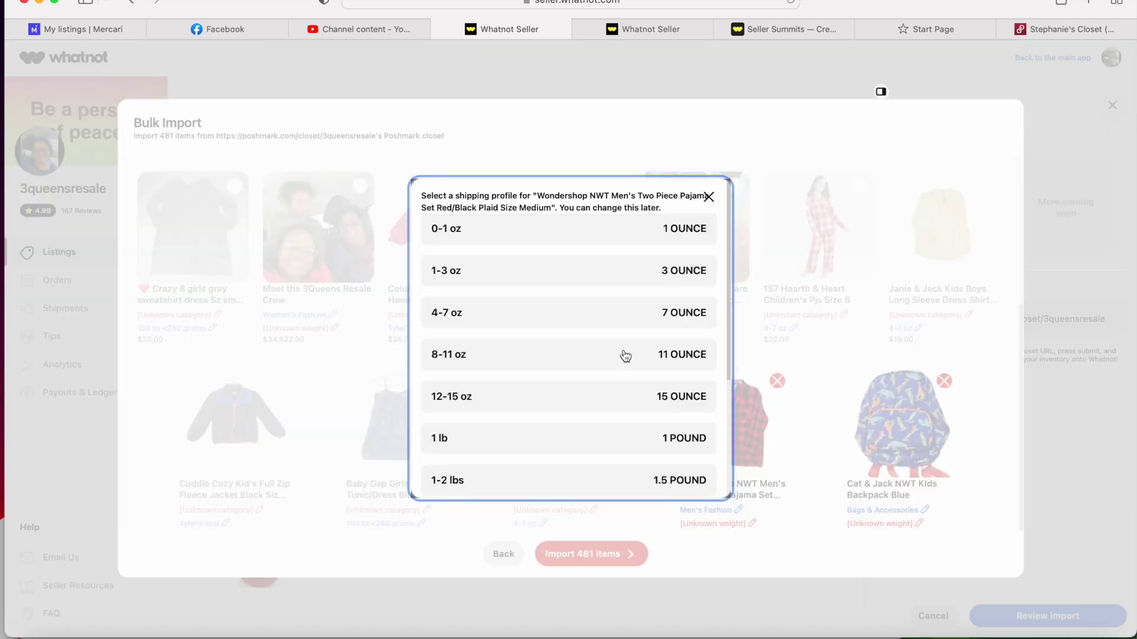
{"action": "left_click", "coordinate": [650, 368]}
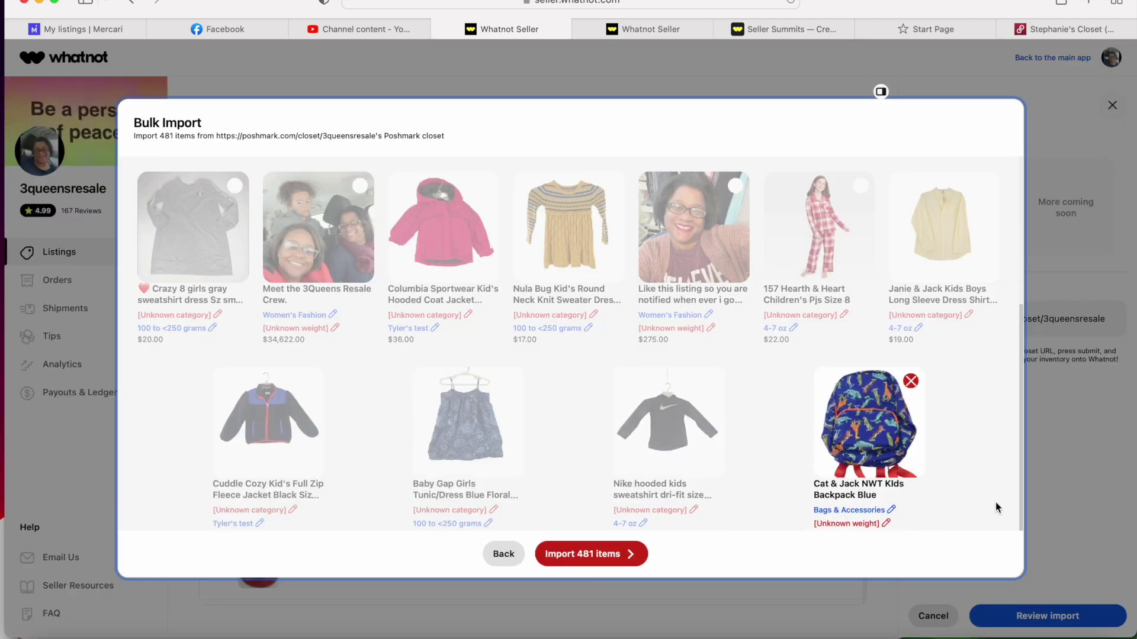
Set the shipping profile of the blue Cat & Jack kids backpack to 12-15 oz
{"action": "left_click_drag", "start_coordinate": [1018, 513], "coordinate": [1025, 360]}
{"action": "left_click_drag", "start_coordinate": [1017, 302], "coordinate": [1043, 510]}
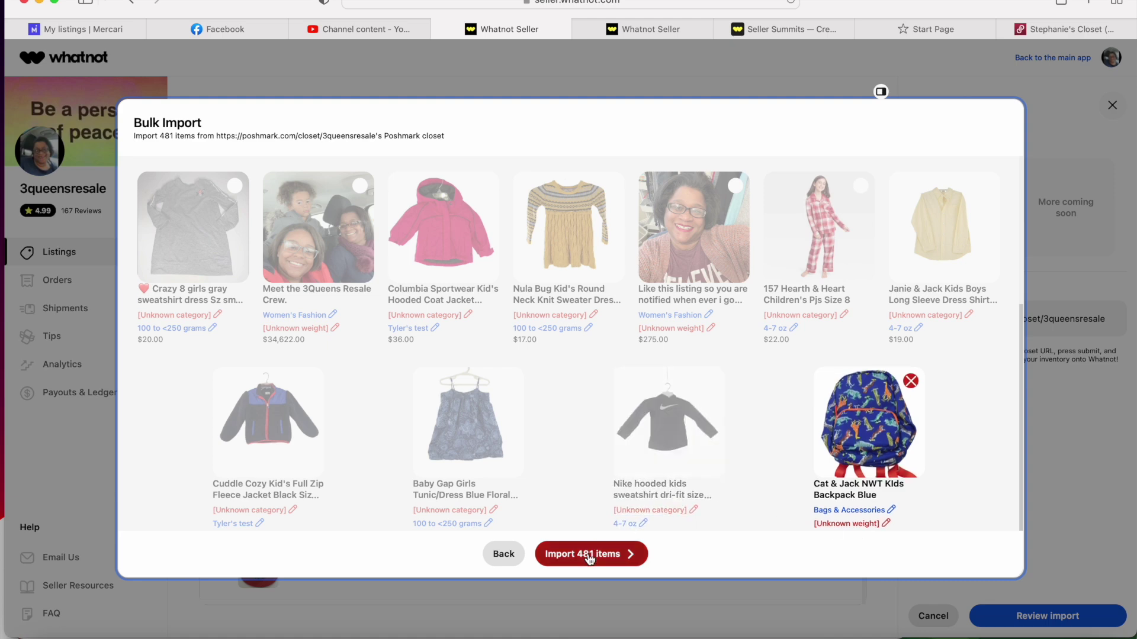
{"action": "left_click", "coordinate": [868, 523]}
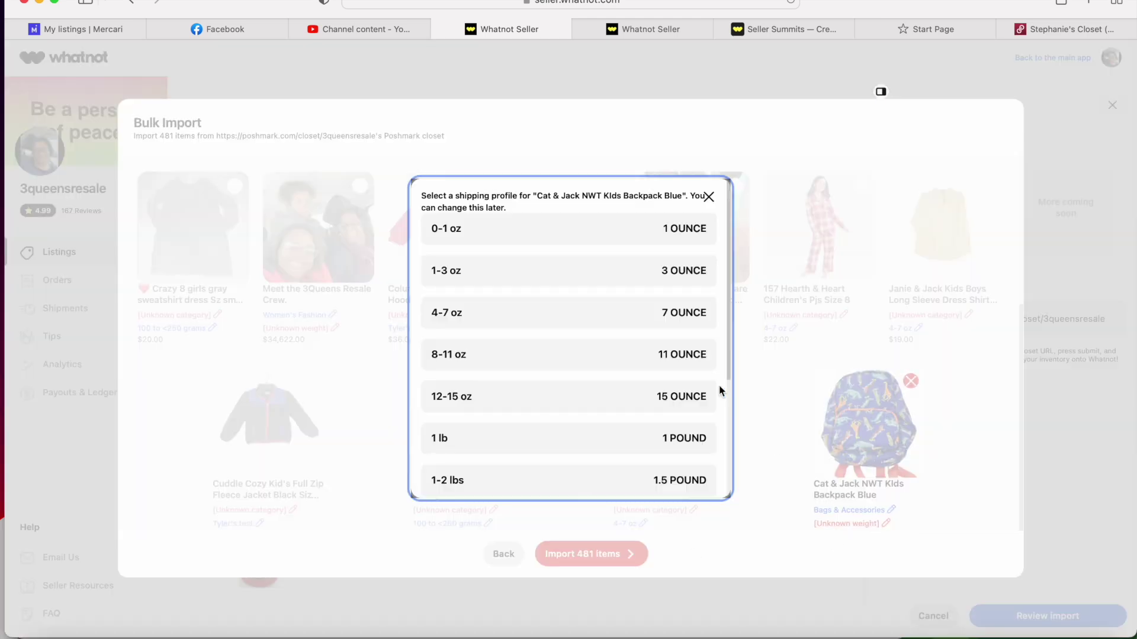
{"action": "left_click", "coordinate": [682, 414]}
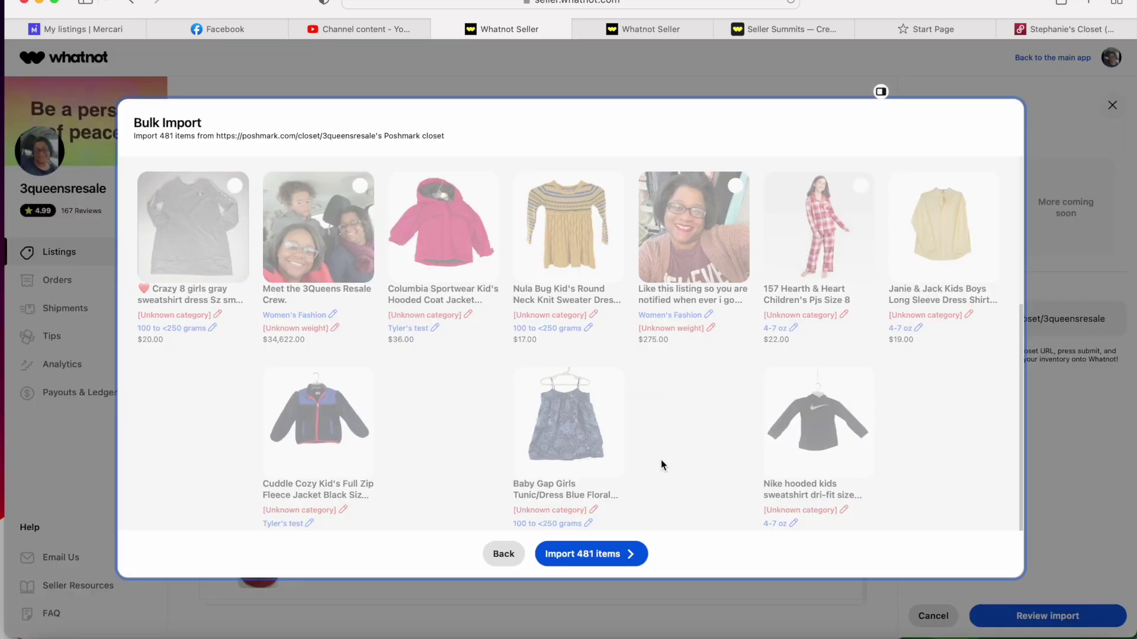
Import the 481 Poshmark items into the store and dismiss the import confirmation
{"action": "left_click", "coordinate": [599, 555]}
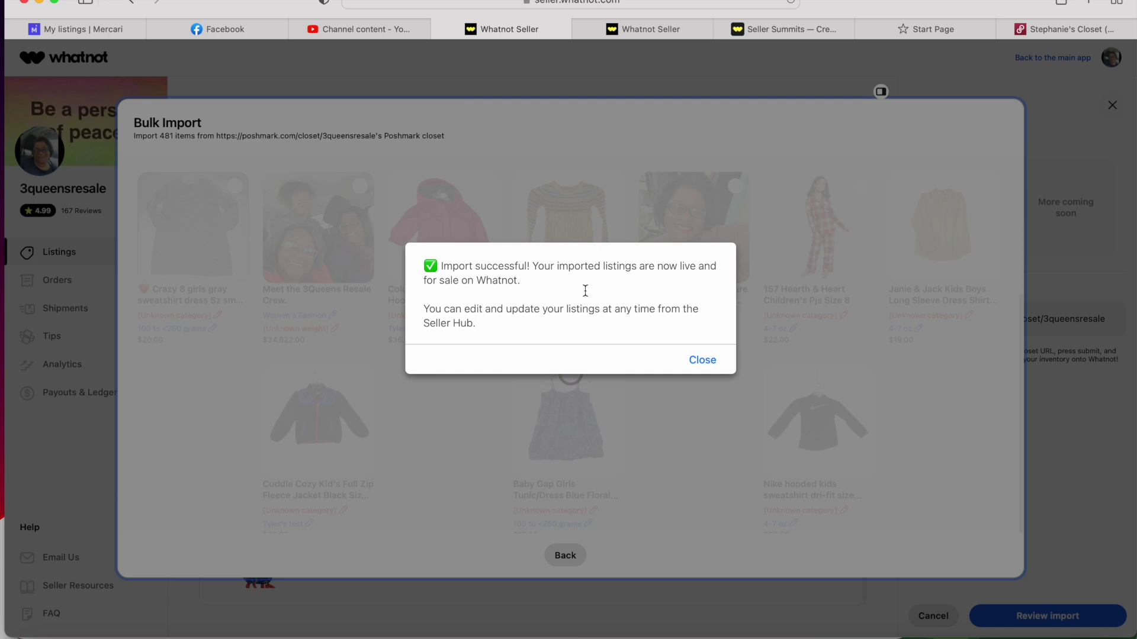
{"action": "left_click", "coordinate": [704, 363]}
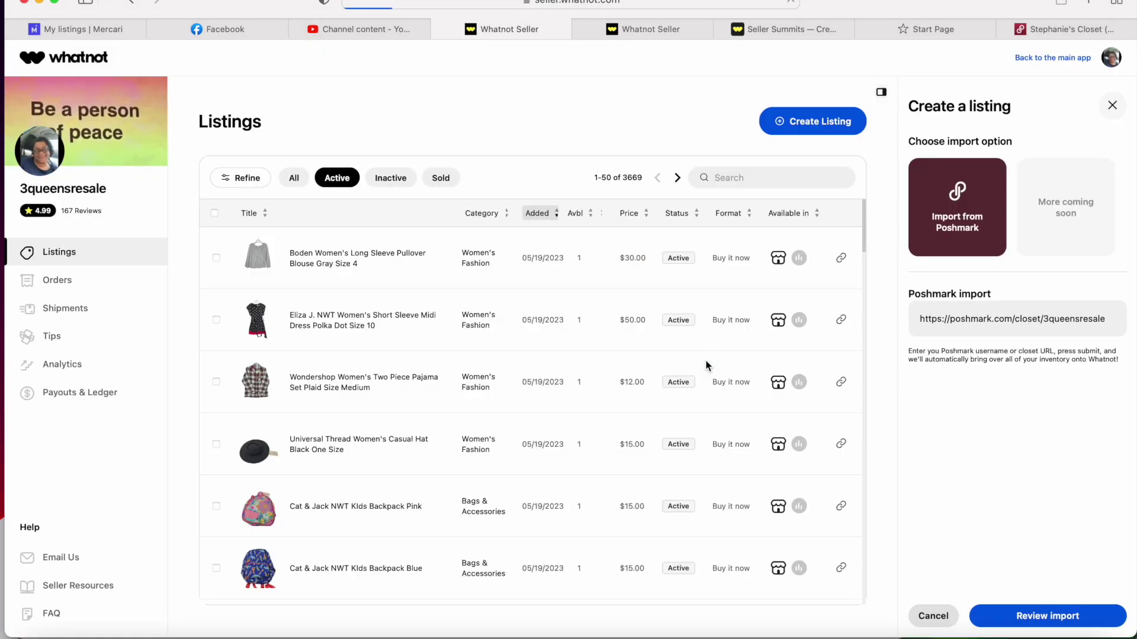